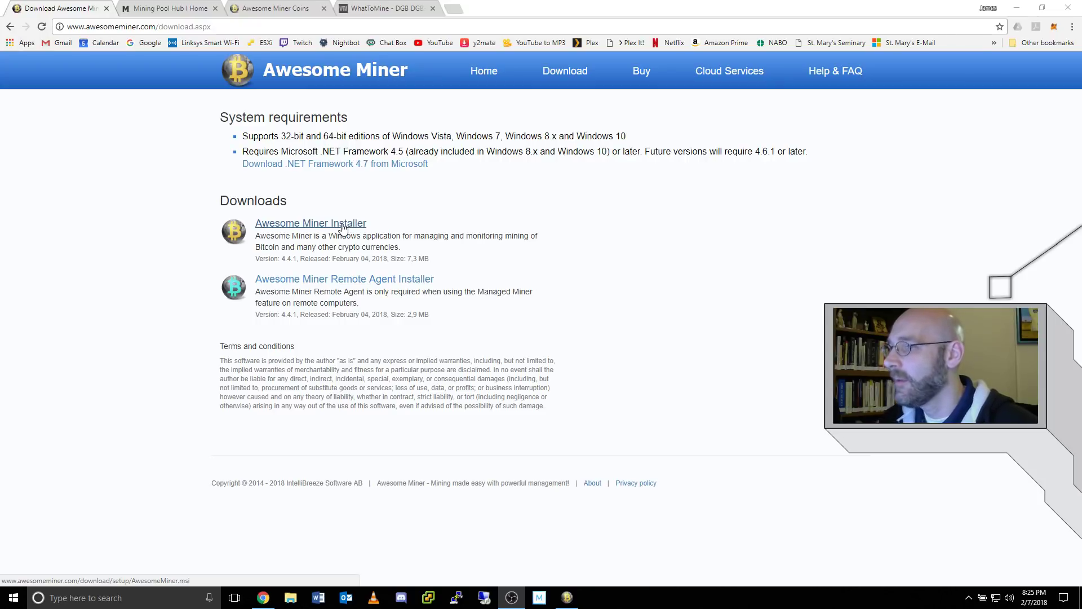
- Switch Chrome from the Awesome Miner download page to the Mining Pool Hub tab
{"action": "key", "text": "ctrl+Tab"}
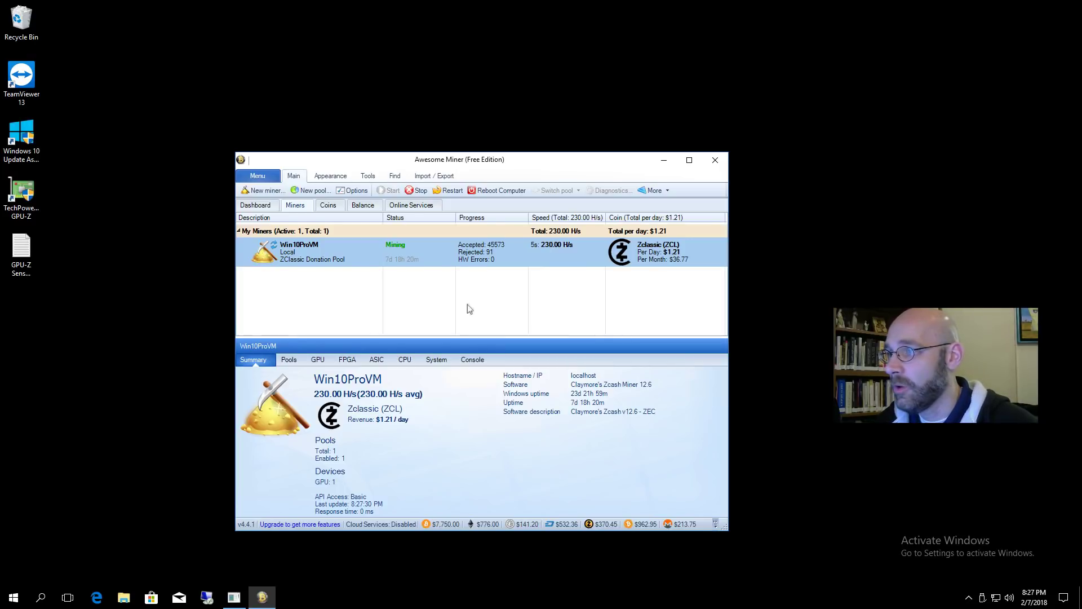
- Start a new miner in the Miner Wizard and pick the Managed Profit Miner type
{"action": "left_click", "coordinate": [266, 190]}
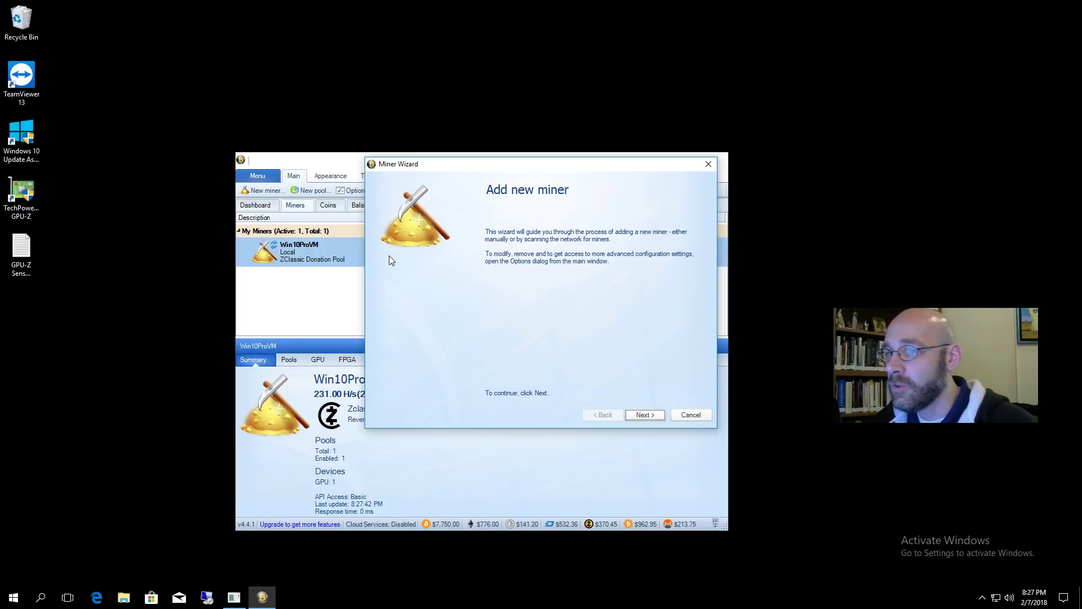
{"action": "left_click", "coordinate": [652, 416]}
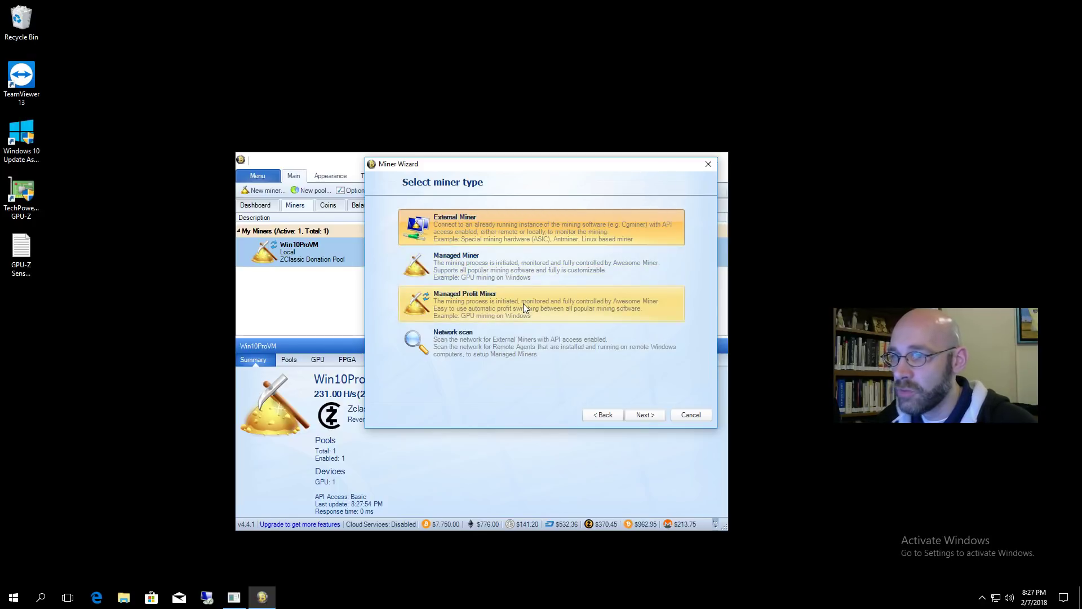
{"action": "left_click", "coordinate": [547, 306]}
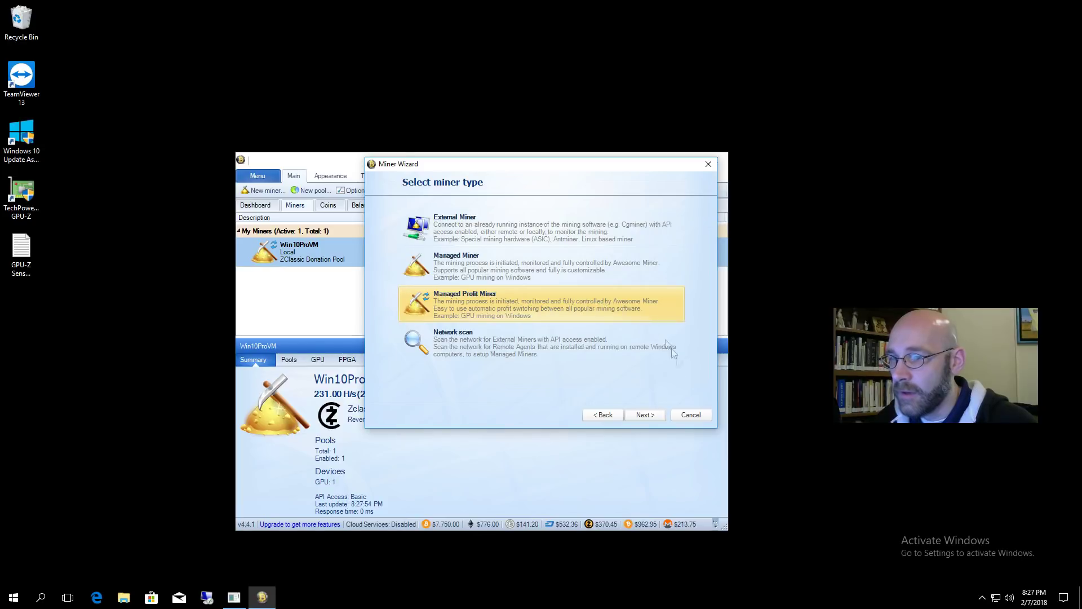
- Create profit miner Miner1 on the local host with the AMD GPU profile
{"action": "left_click", "coordinate": [653, 413]}
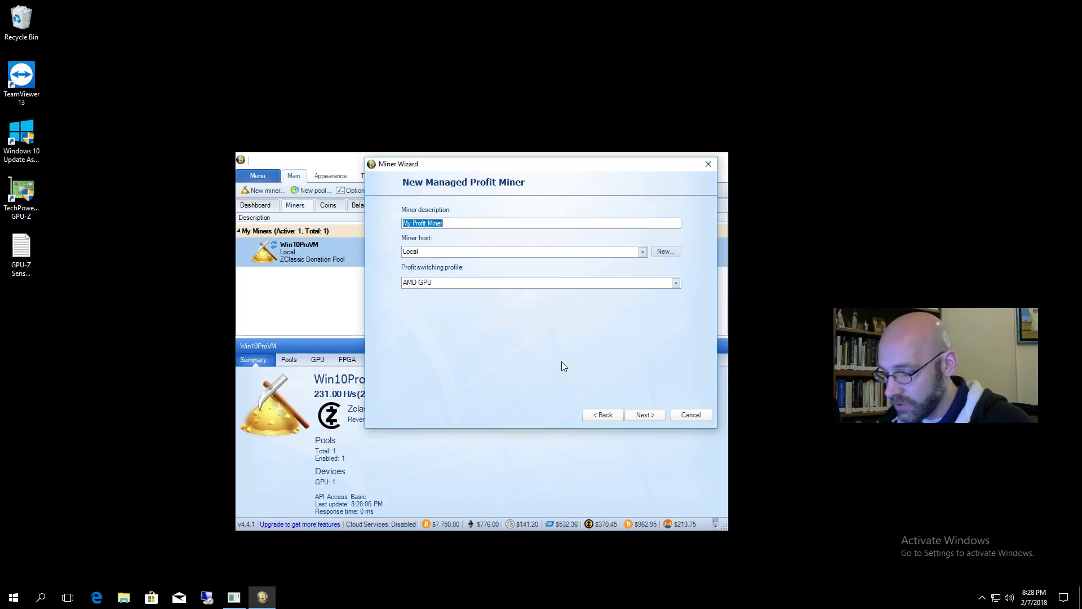
{"action": "type", "text": "Miner1"}
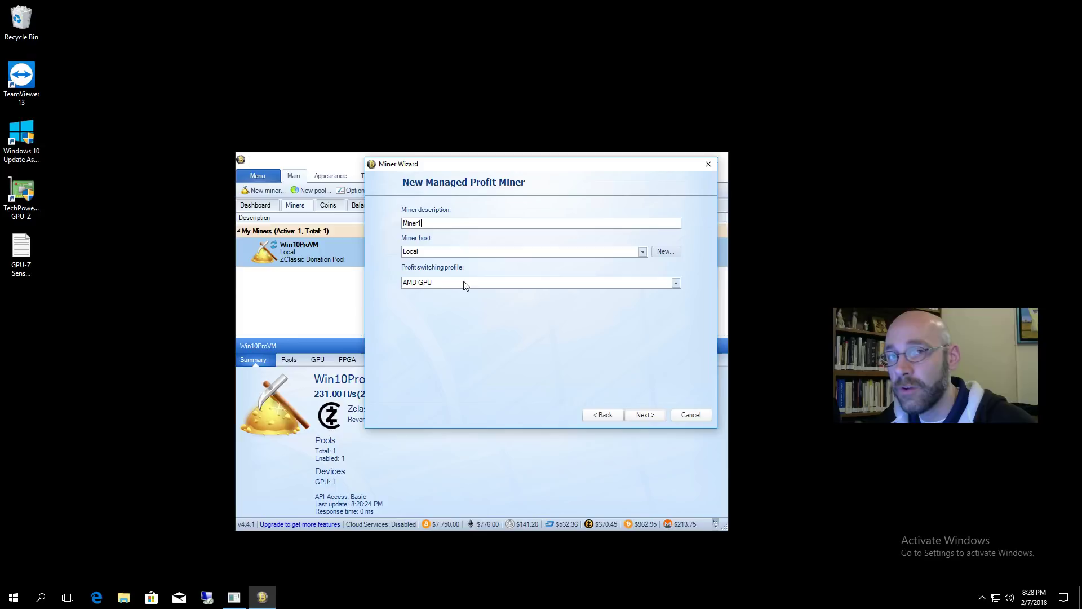
{"action": "left_click", "coordinate": [676, 284]}
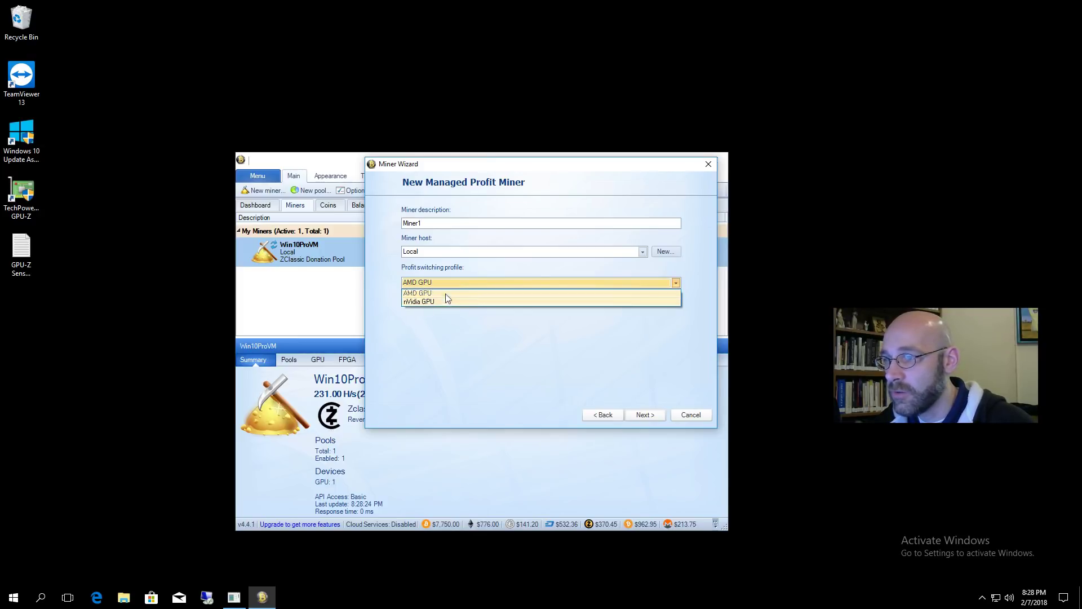
{"action": "left_click", "coordinate": [445, 293]}
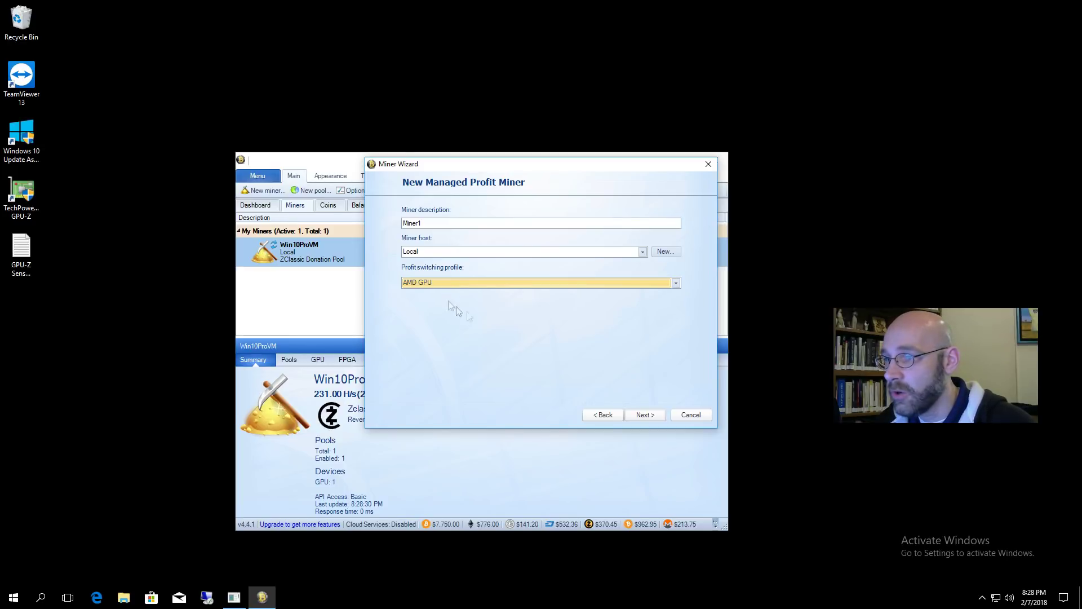
{"action": "left_click", "coordinate": [655, 416]}
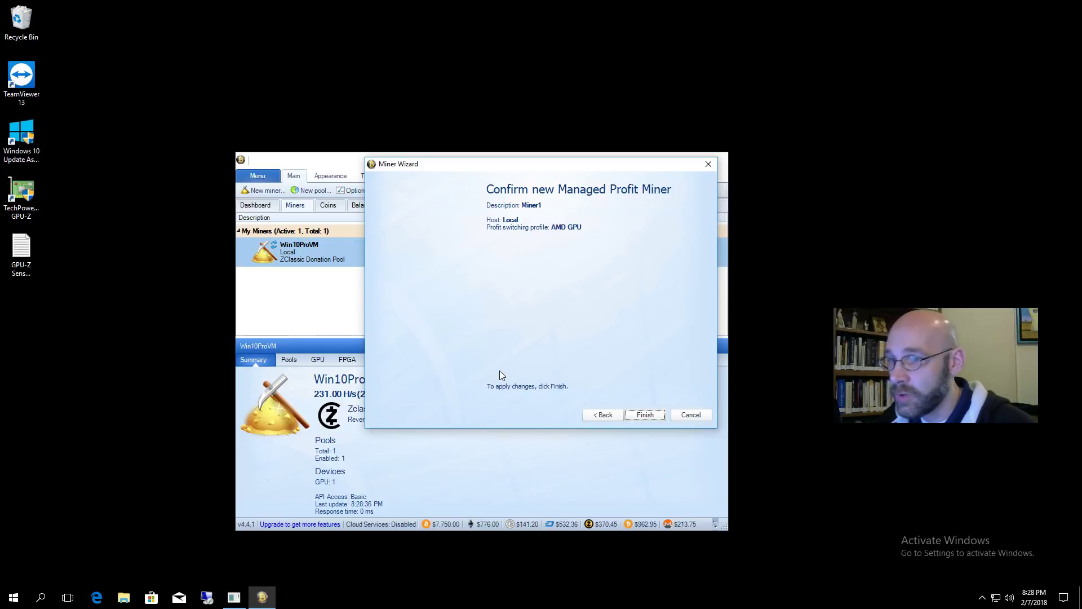
{"action": "left_click", "coordinate": [661, 415]}
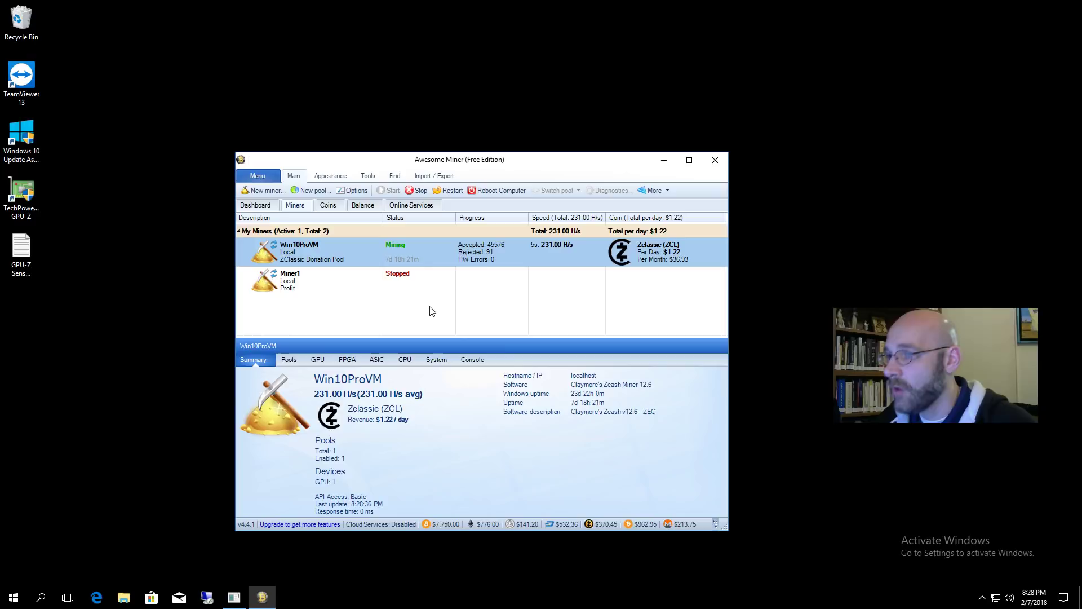
- Select Miner1 to view its summary showing Claymore's Zcash Miner 12.6
{"action": "left_click", "coordinate": [289, 279]}
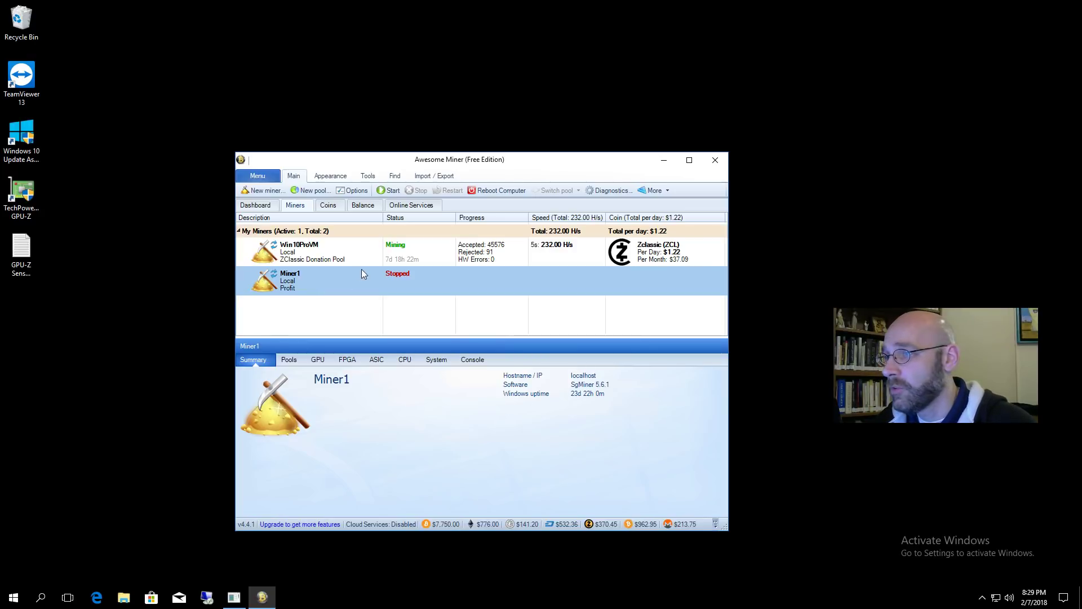
- Add a pool described as Digibyte-Skein-MPH and begin its server URL with stratum+tcp
{"action": "left_click", "coordinate": [313, 191]}
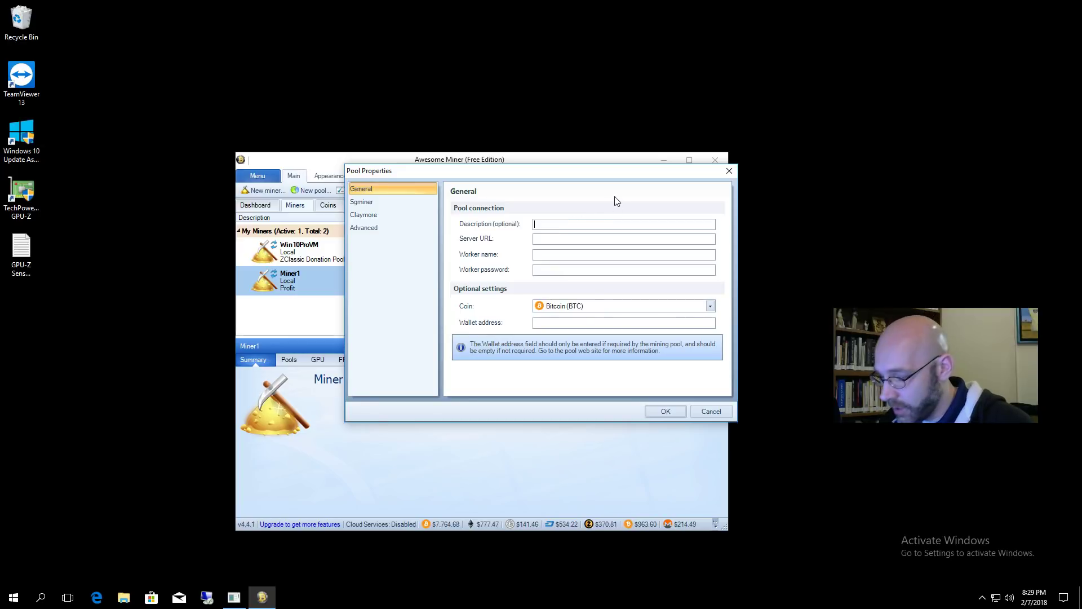
{"action": "type", "text": "Digibyte"}
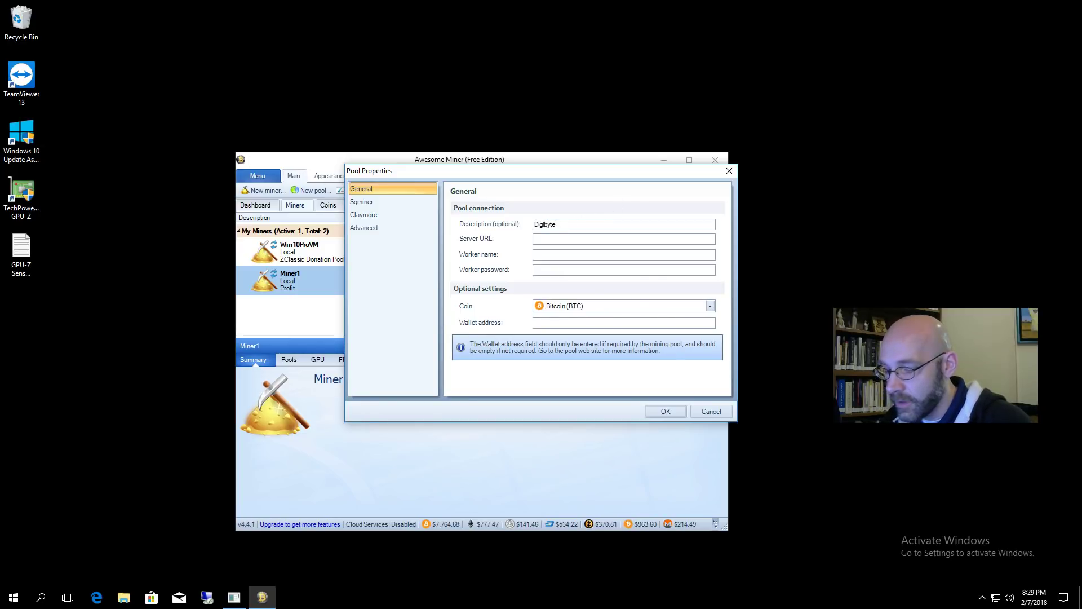
{"action": "type", "text": "-Skein"}
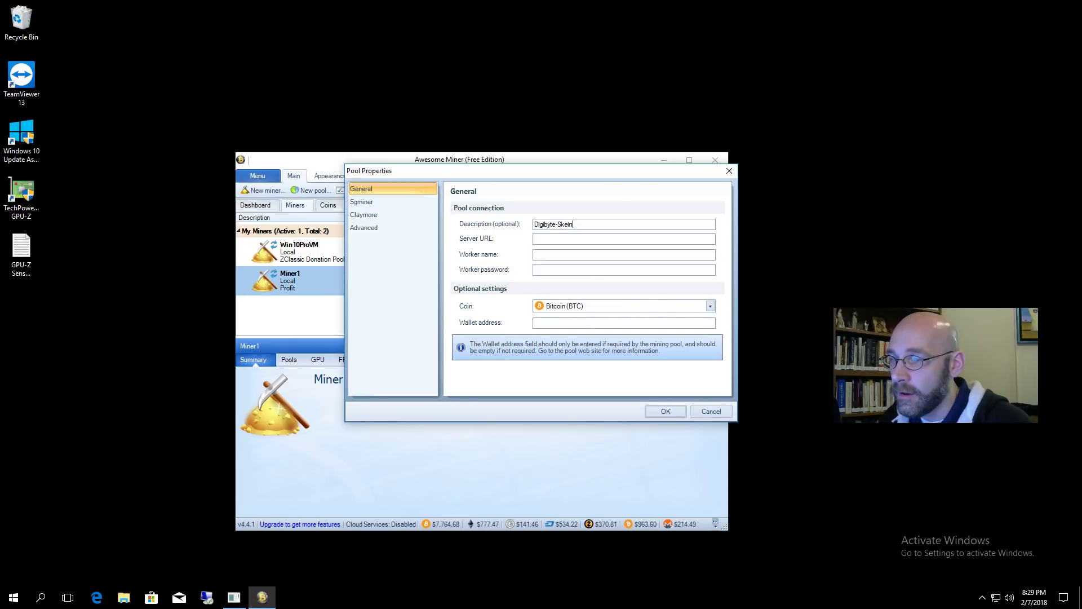
{"action": "type", "text": "-MPH"}
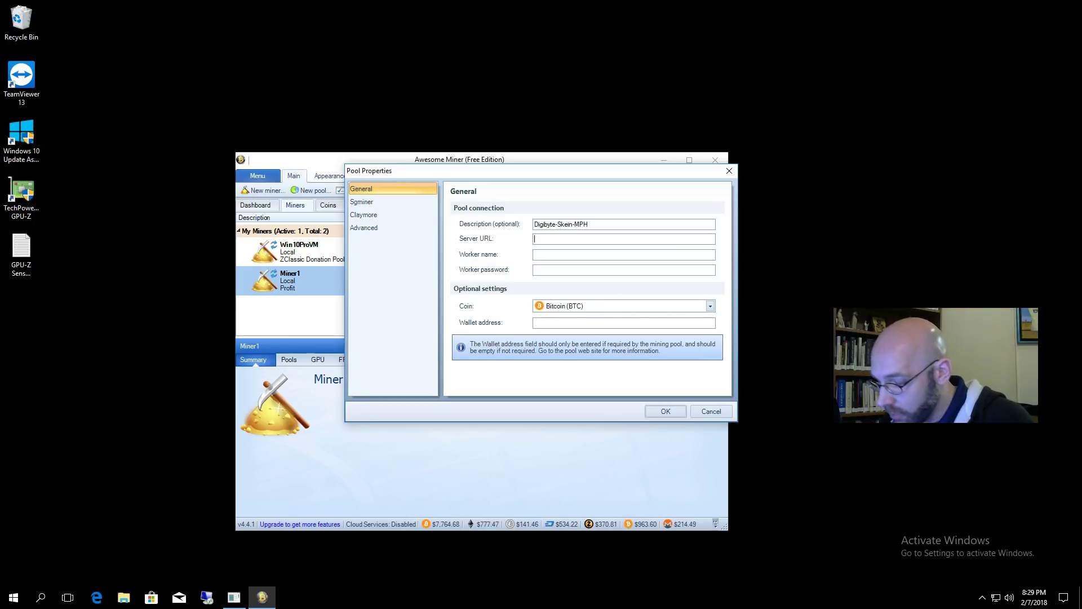
{"action": "type", "text": "ra"}
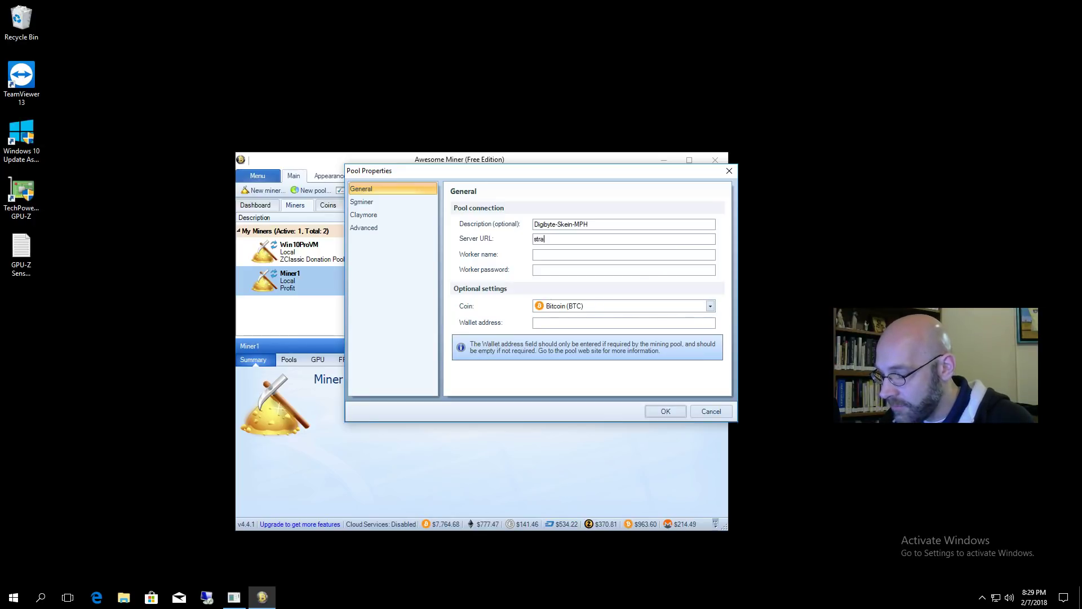
{"action": "type", "text": "tum+"}
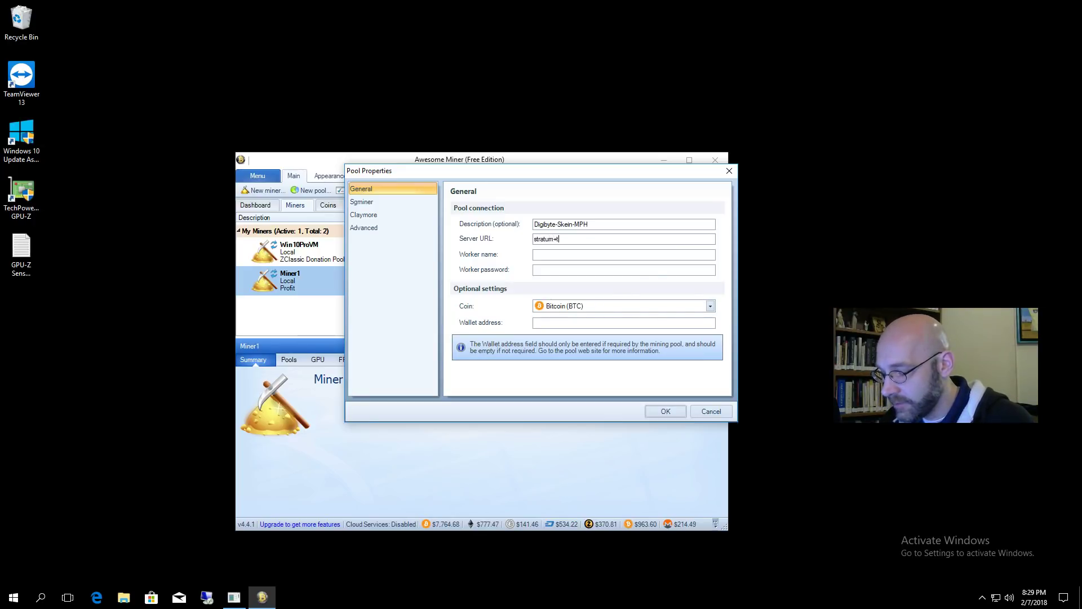
{"action": "type", "text": "tcp"}
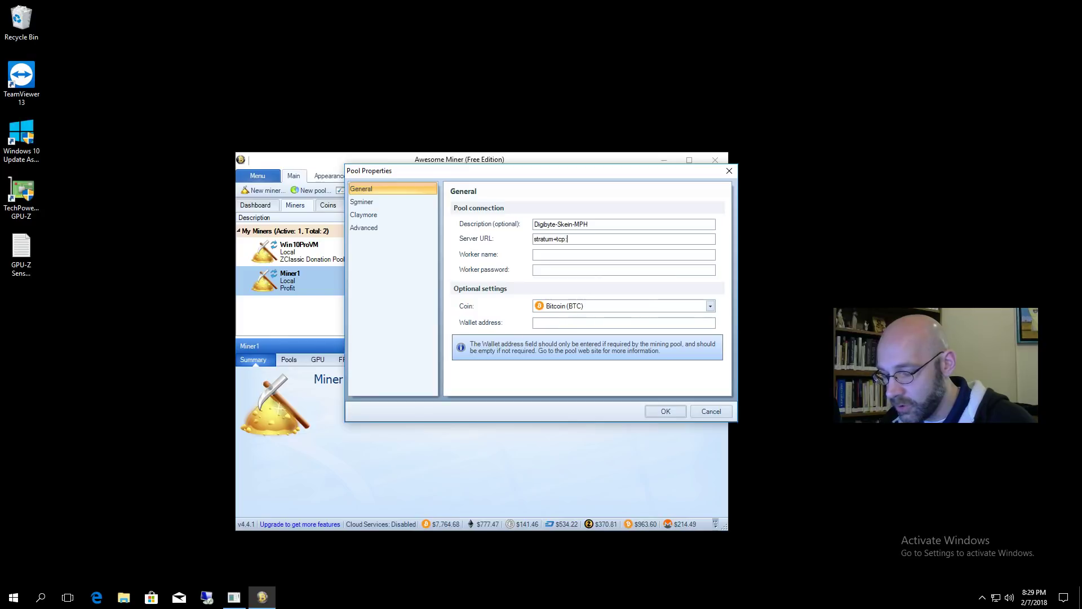
{"action": "type", "text": ":/"}
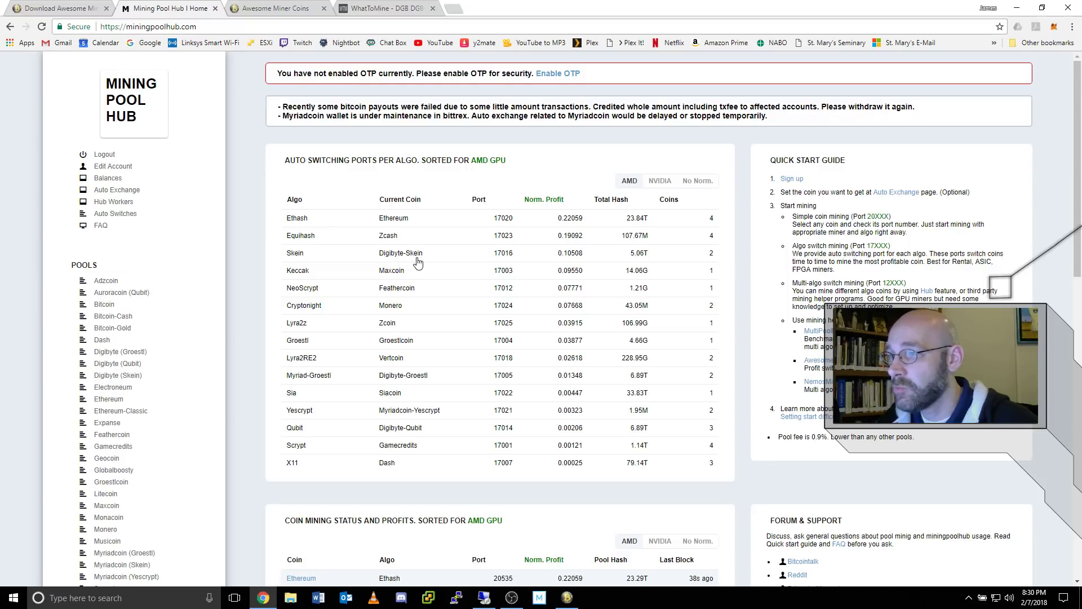
- Compare NVIDIA and AMD algorithm profits, then open the Digibyte (Skein) pool page
{"action": "left_click", "coordinate": [660, 181]}
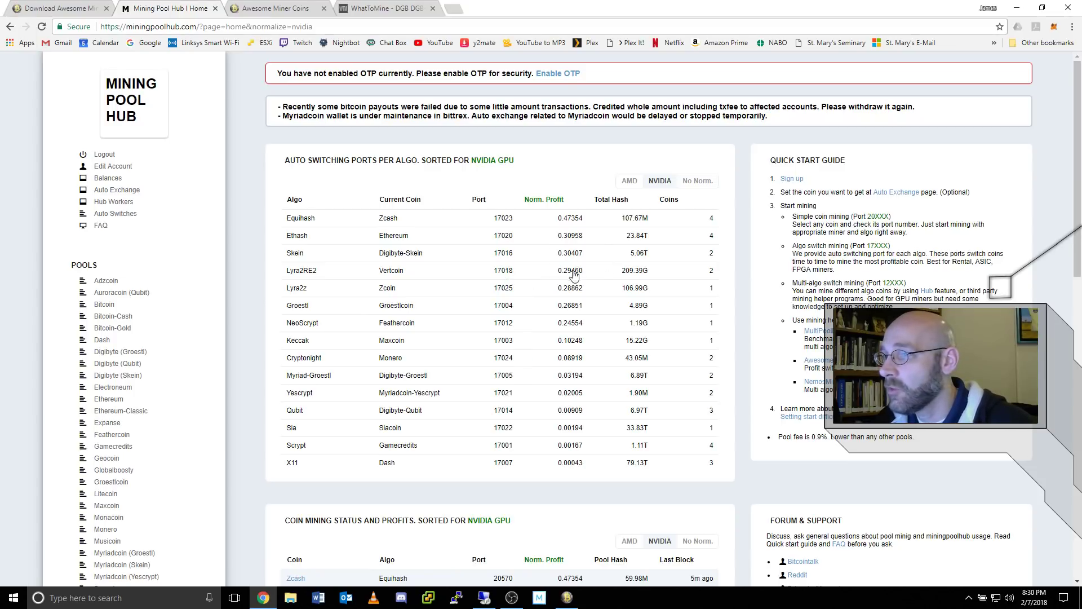
{"action": "left_click", "coordinate": [628, 181]}
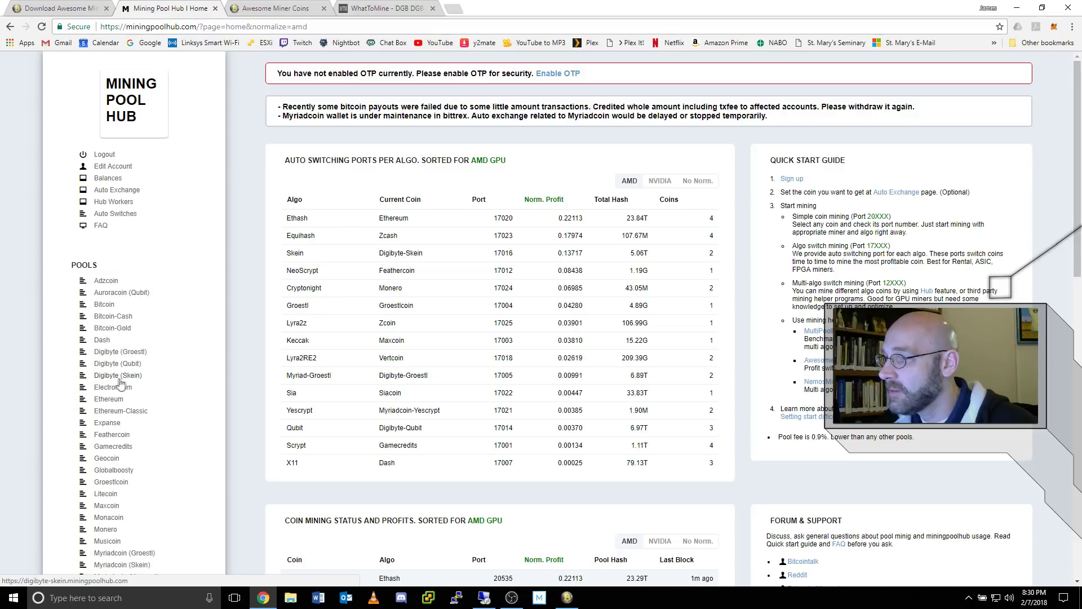
{"action": "left_click", "coordinate": [133, 380]}
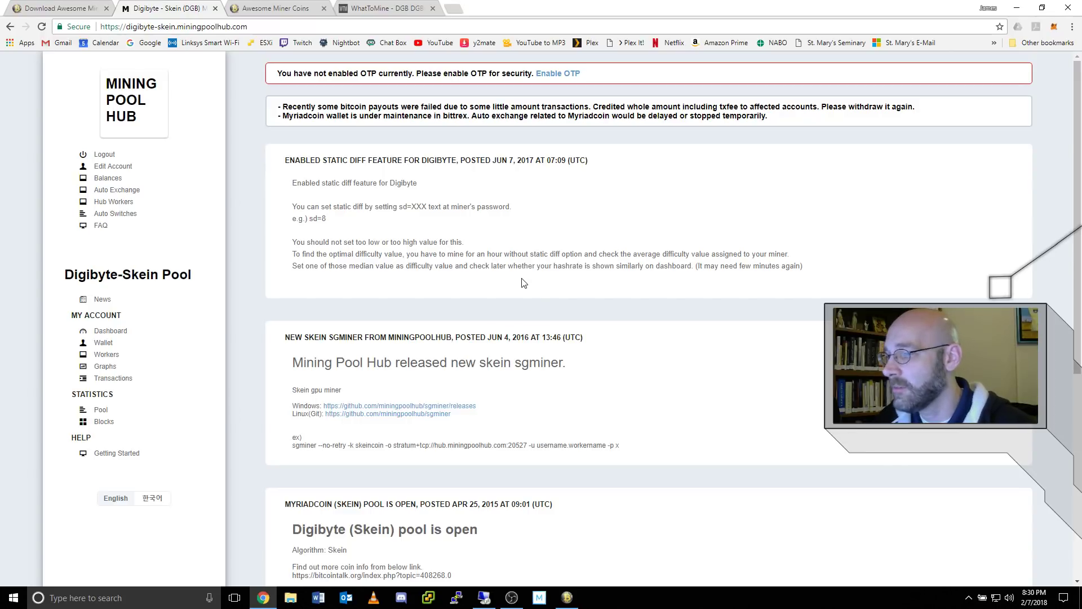
- Open the Digibyte-Skein Getting Started guide and select the host hub.miningpoolhub.com
{"action": "scroll", "coordinate": [523, 287], "scroll_direction": "down", "scroll_amount": 5}
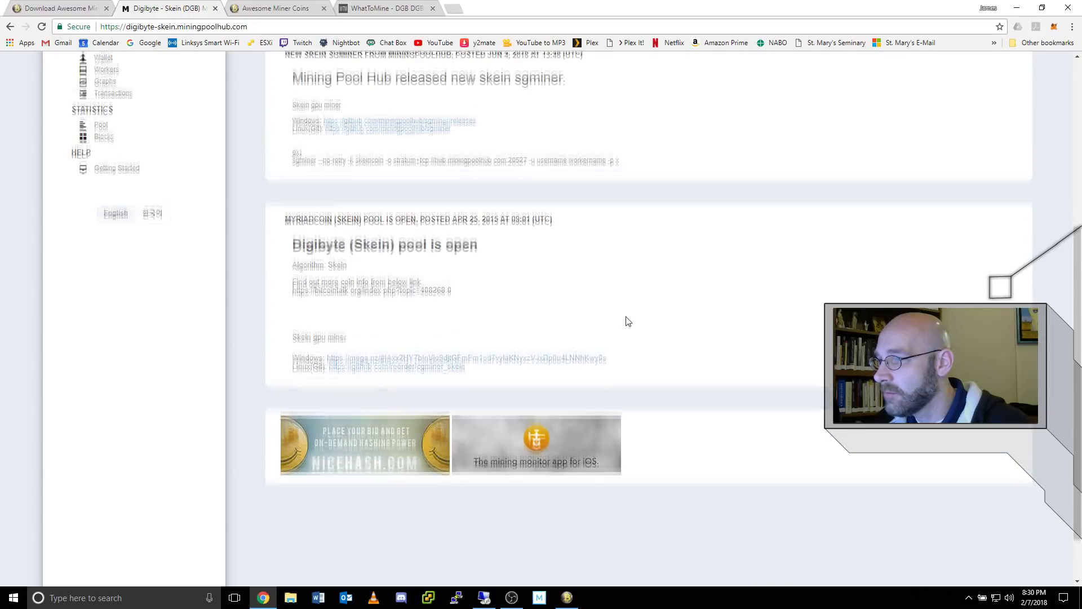
{"action": "scroll", "coordinate": [618, 321], "scroll_direction": "up", "scroll_amount": 7}
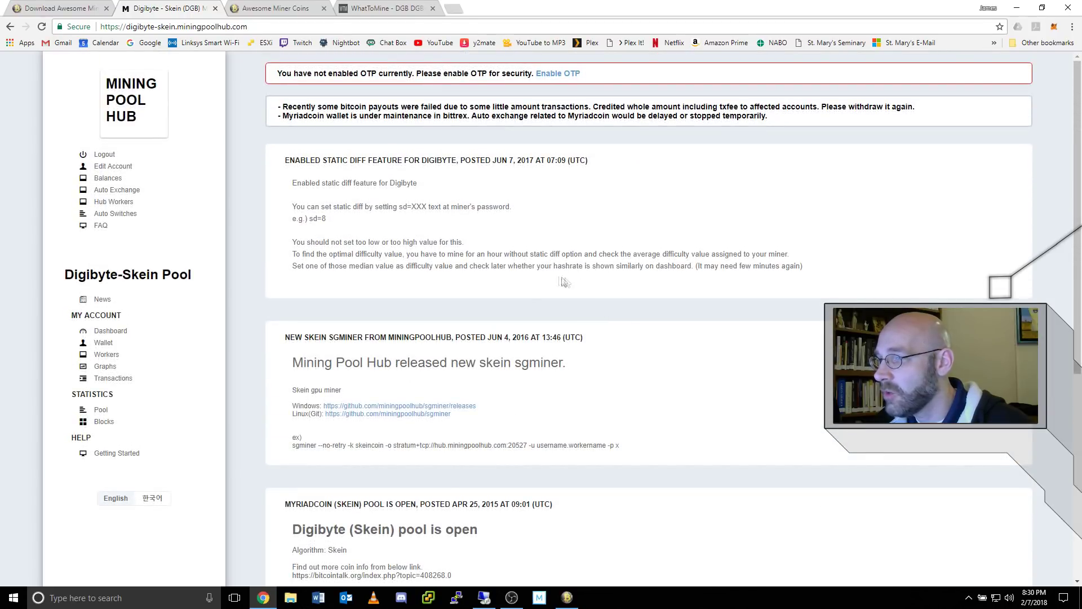
{"action": "left_click", "coordinate": [113, 456]}
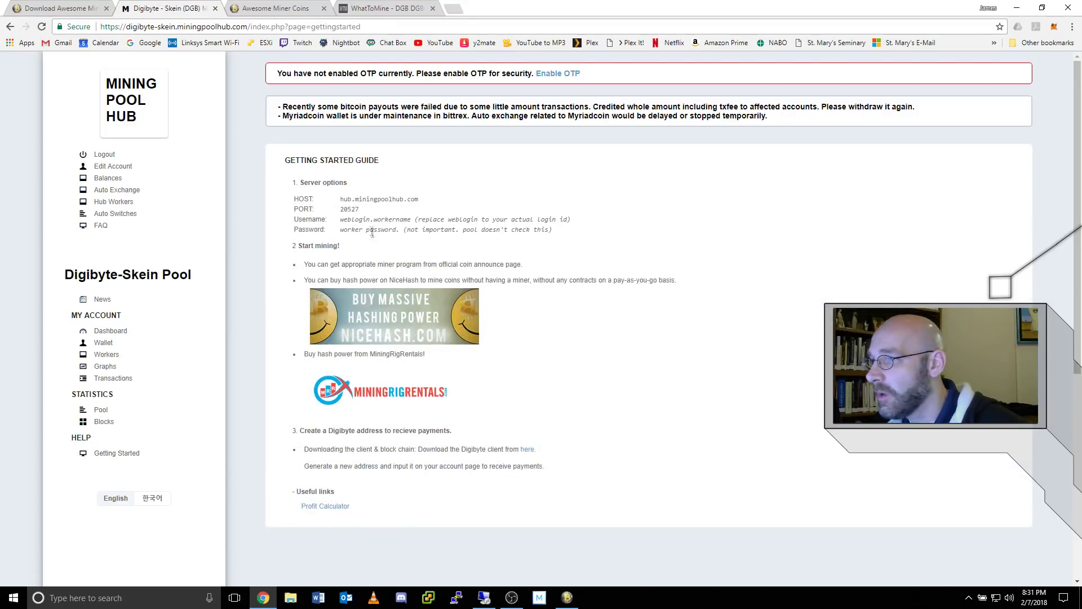
{"action": "left_click_drag", "start_coordinate": [342, 199], "coordinate": [429, 204]}
{"action": "key", "text": "ctrl+c"}
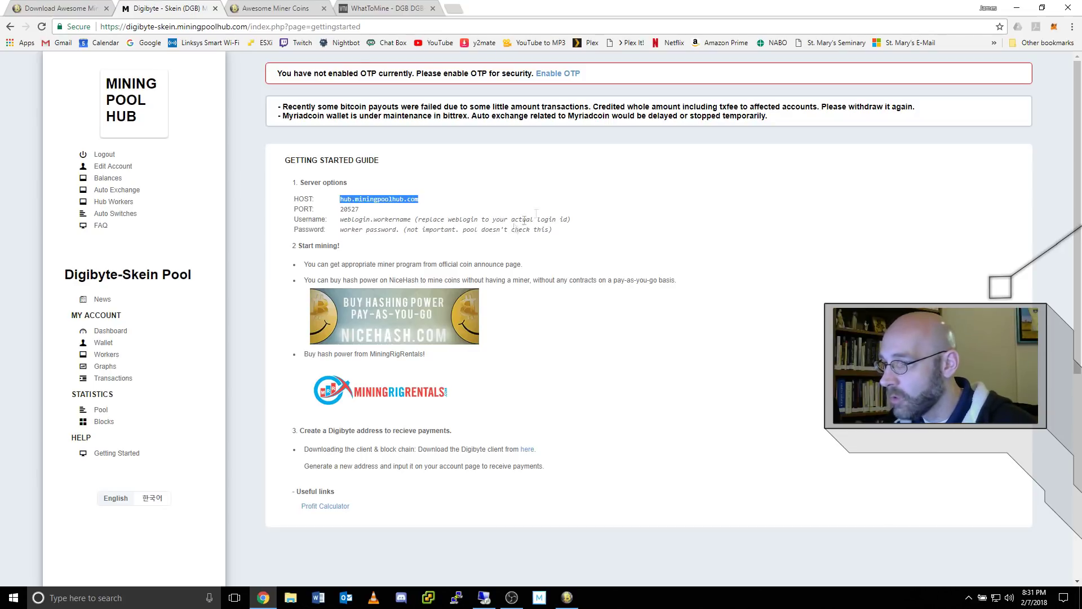
- Set the pool server URL to stratum+tcp://hub.miningpoolhub.com:20527 and move to the worker password
{"action": "left_click", "coordinate": [484, 597]}
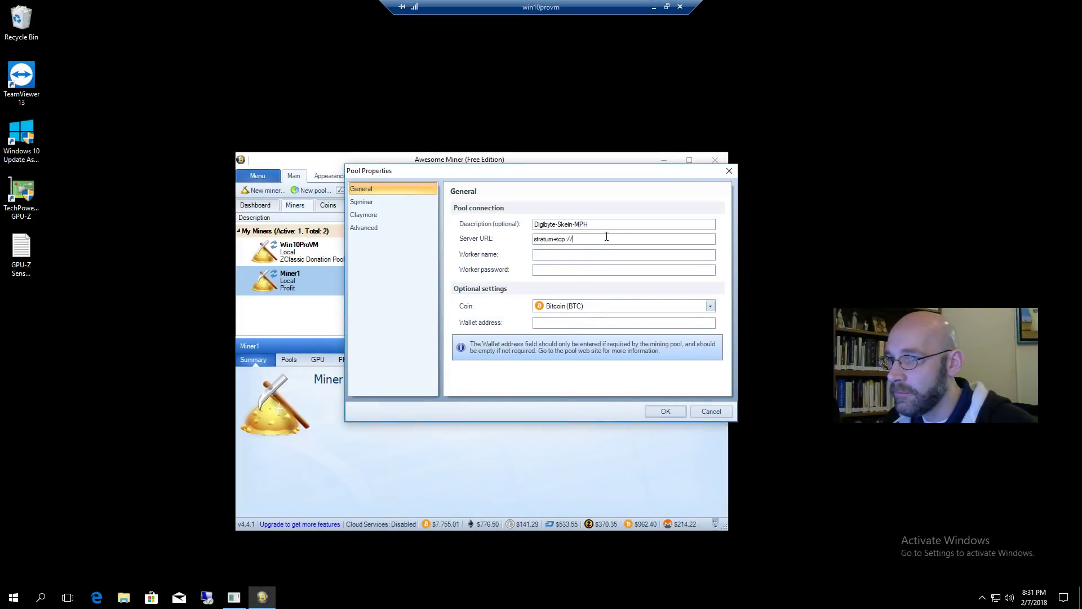
{"action": "key", "text": "ctrl+v"}
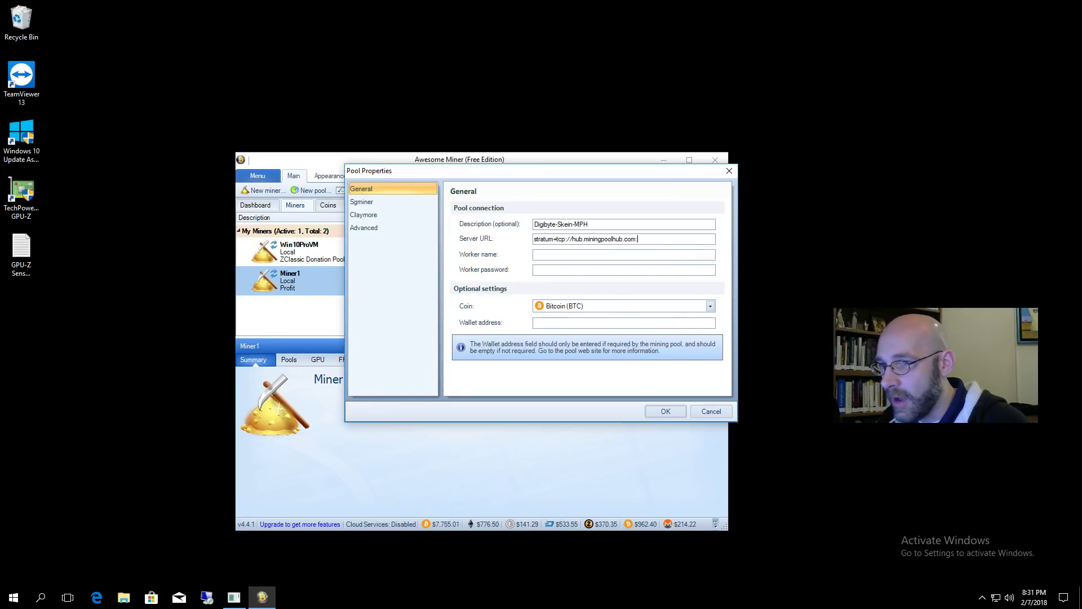
{"action": "type", "text": ":"}
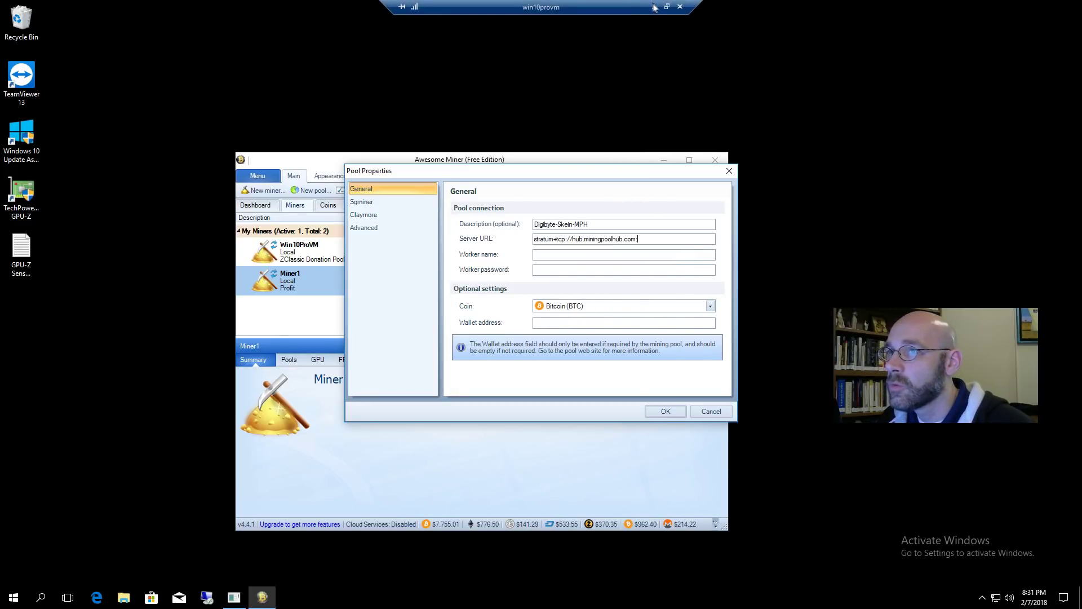
{"action": "left_click", "coordinate": [655, 7]}
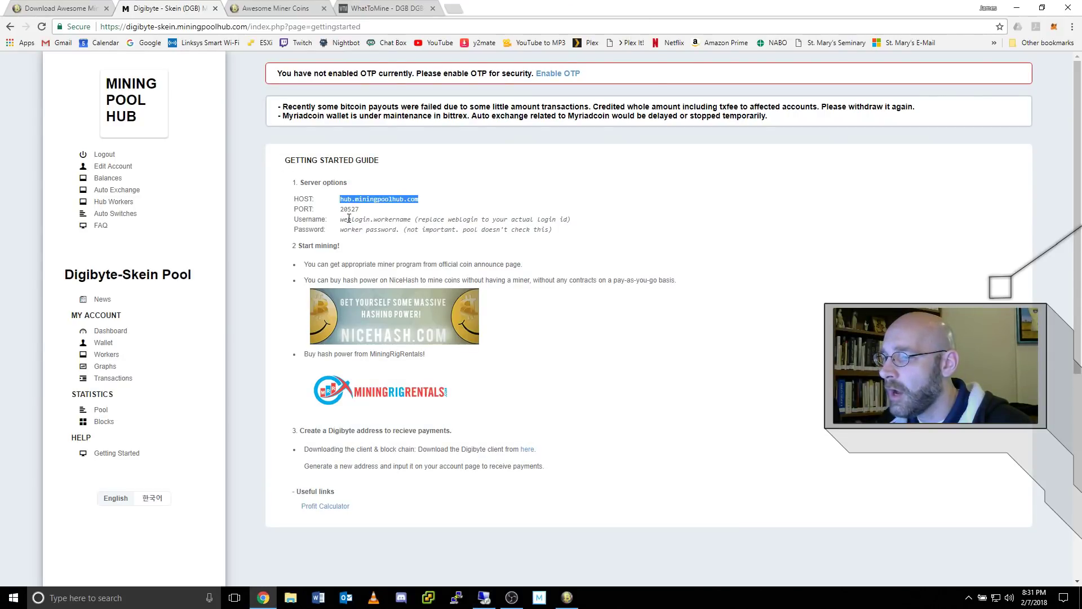
{"action": "left_click", "coordinate": [484, 598]}
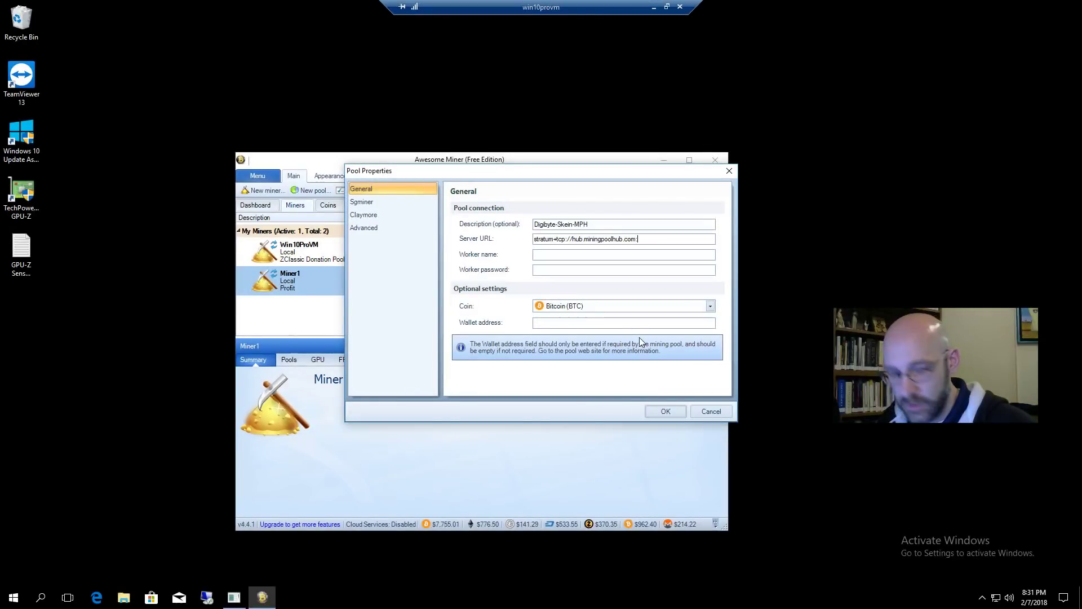
{"action": "type", "text": "20527"}
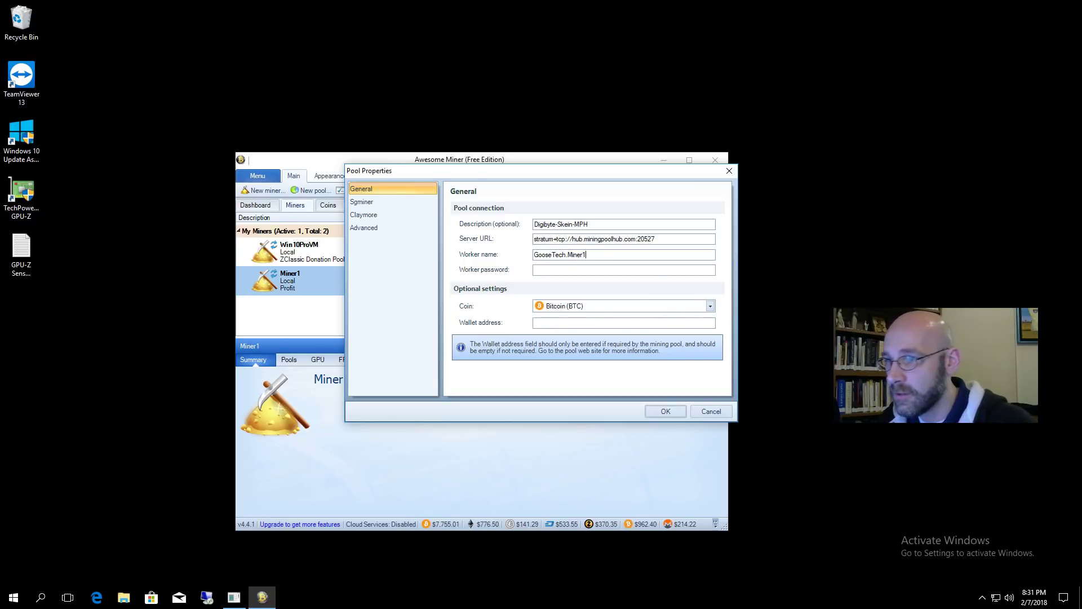
{"action": "key", "text": "Tab"}
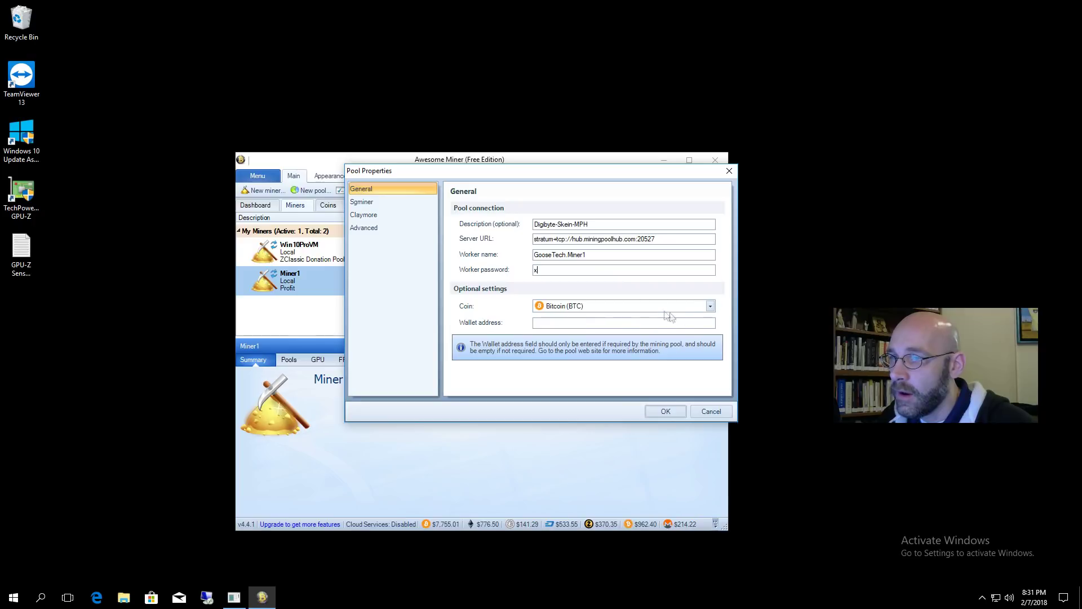
- Choose DigiByte (DGB) as the pool coin and save the pool
{"action": "left_click", "coordinate": [710, 306]}
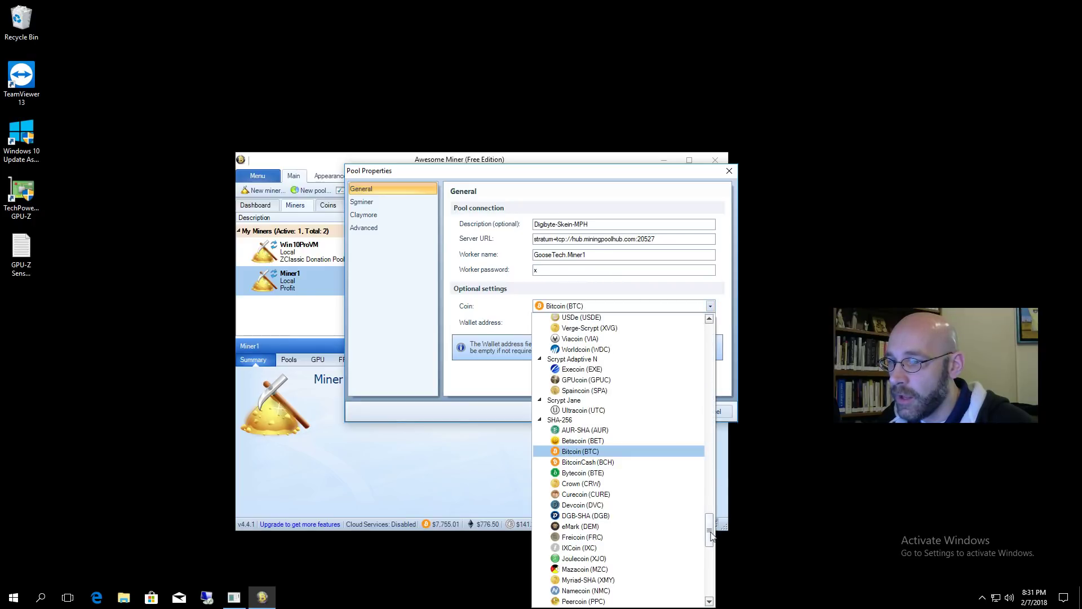
{"action": "scroll", "coordinate": [713, 541], "scroll_direction": "down", "scroll_amount": 6}
{"action": "scroll", "coordinate": [713, 563], "scroll_direction": "down", "scroll_amount": 7}
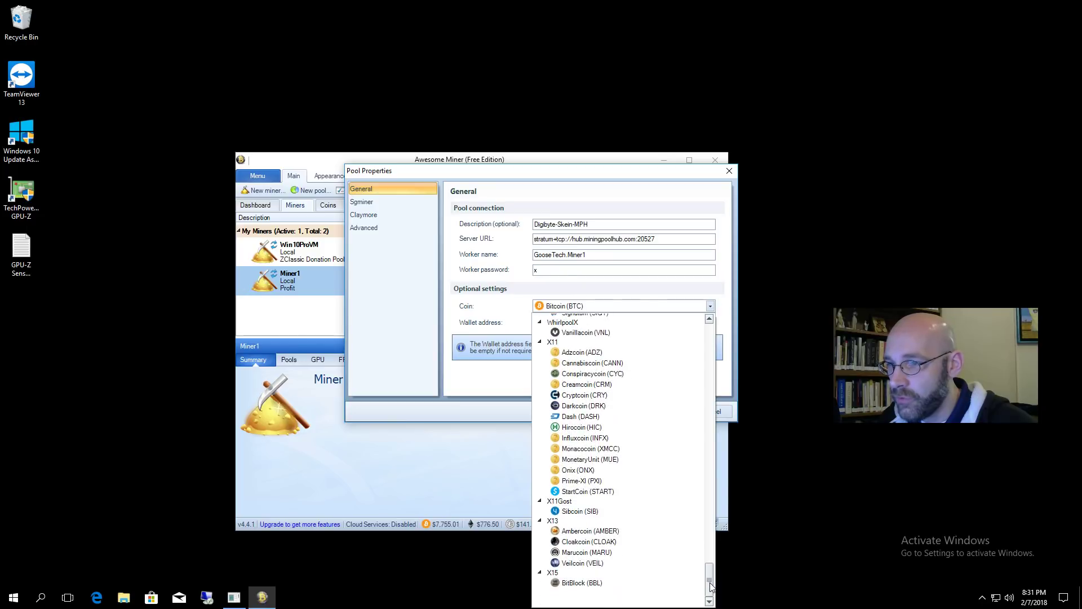
{"action": "scroll", "coordinate": [710, 586], "scroll_direction": "up", "scroll_amount": 8}
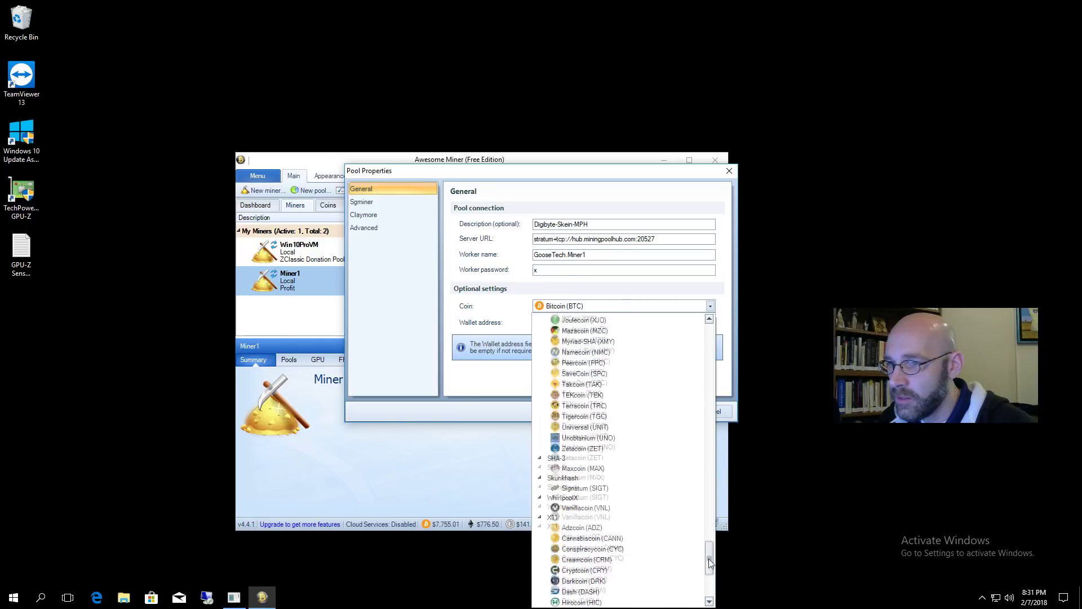
{"action": "left_click_drag", "start_coordinate": [710, 551], "coordinate": [709, 475]}
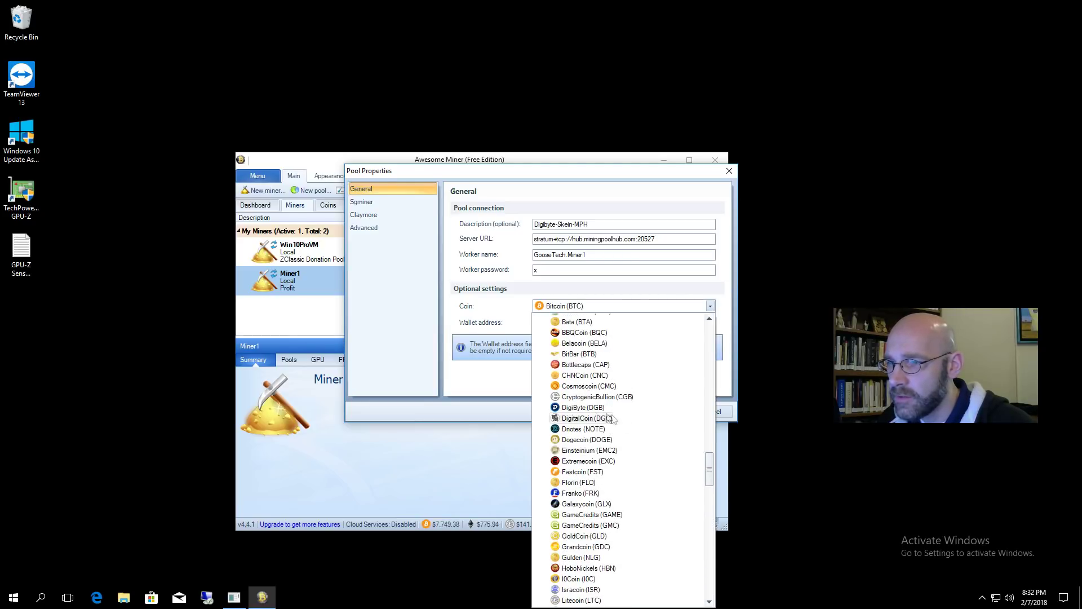
{"action": "left_click", "coordinate": [593, 408]}
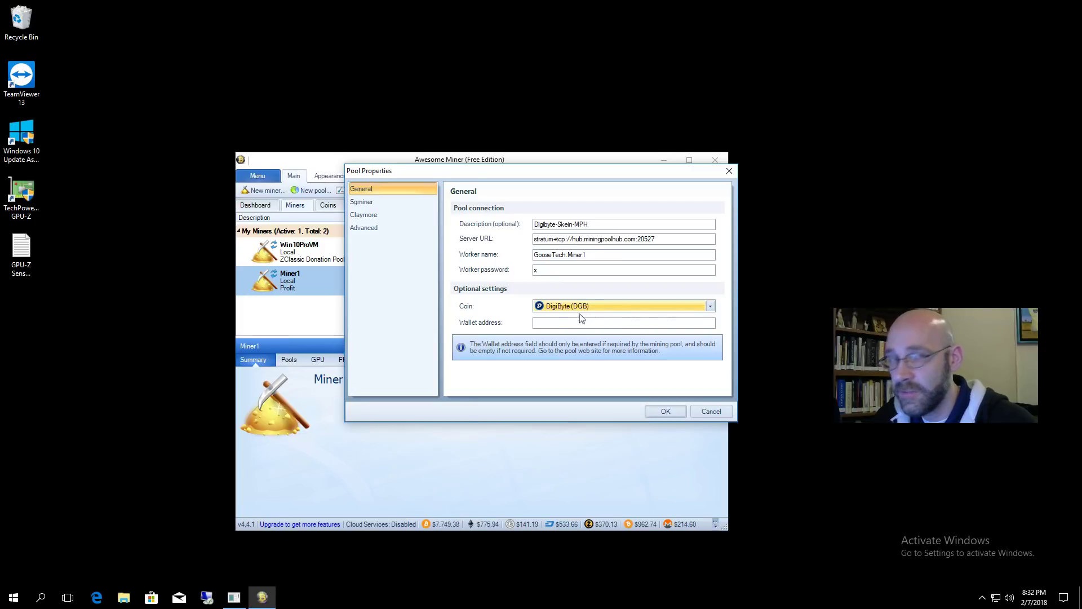
{"action": "left_click", "coordinate": [671, 410]}
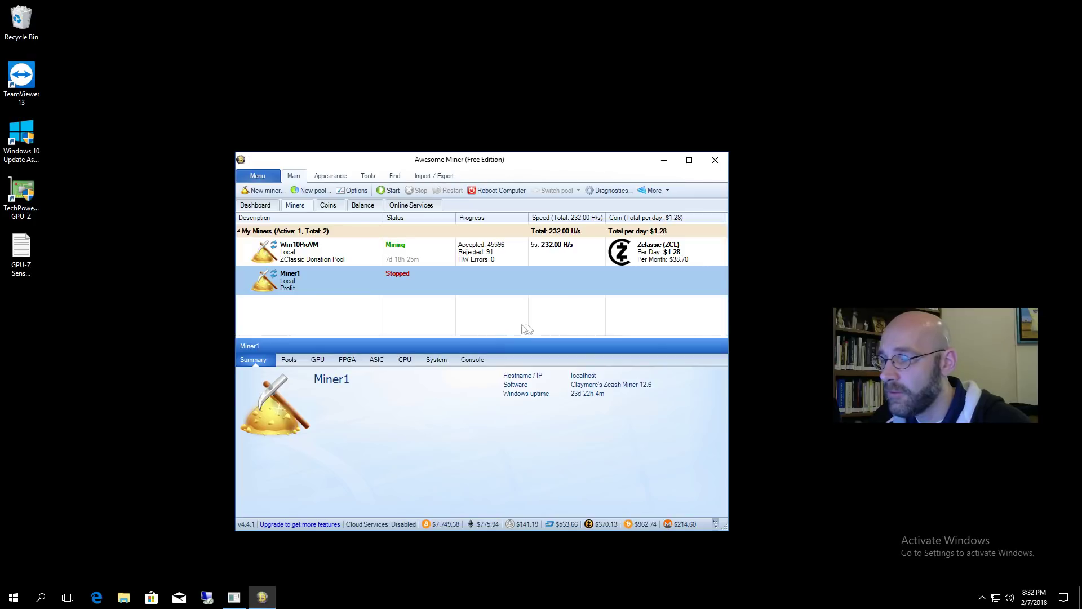
- Show Options at Coins & Profit > Statistics with the Additional Json URL box focused
{"action": "left_click", "coordinate": [353, 191]}
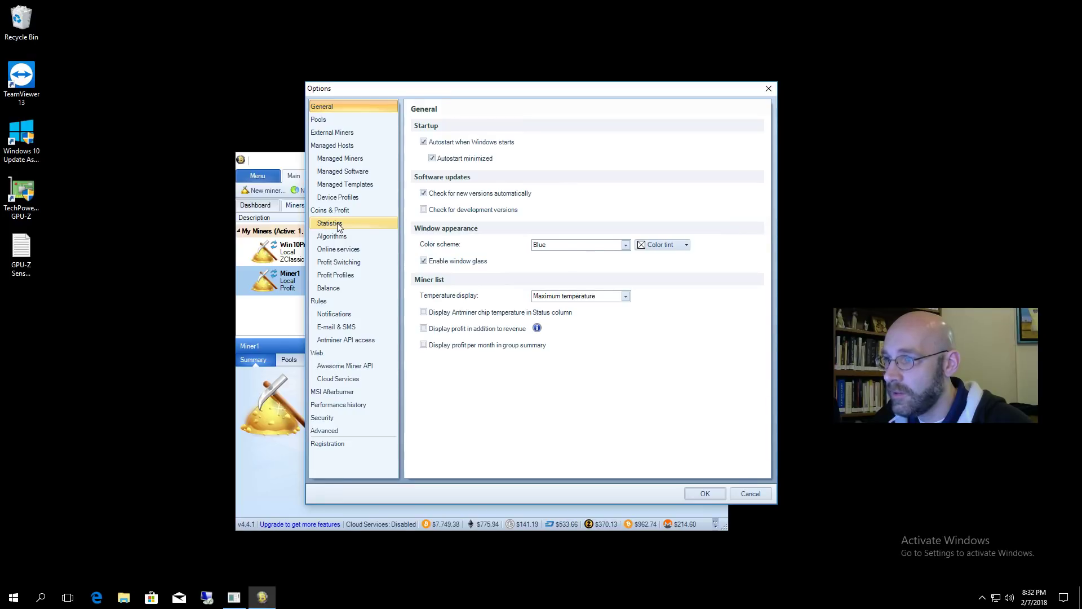
{"action": "left_click", "coordinate": [339, 227]}
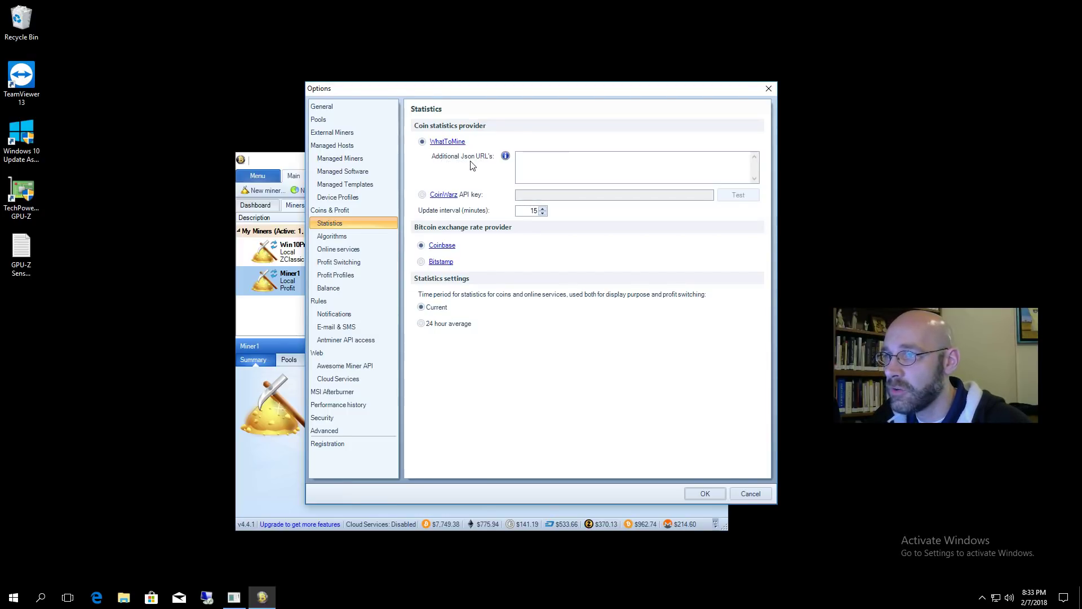
{"action": "left_click", "coordinate": [552, 163]}
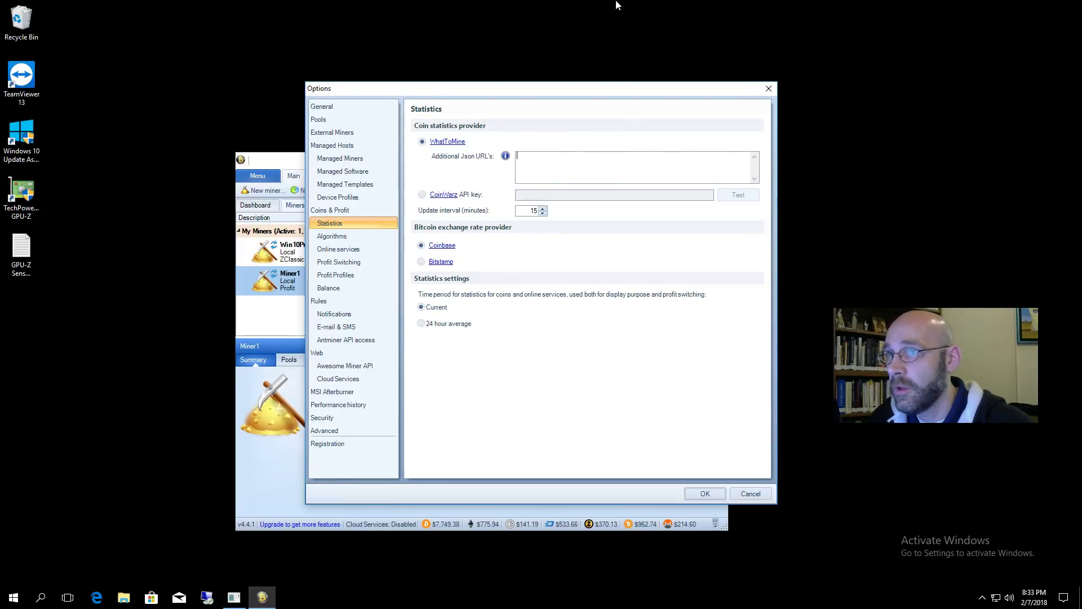
{"action": "left_click", "coordinate": [654, 7]}
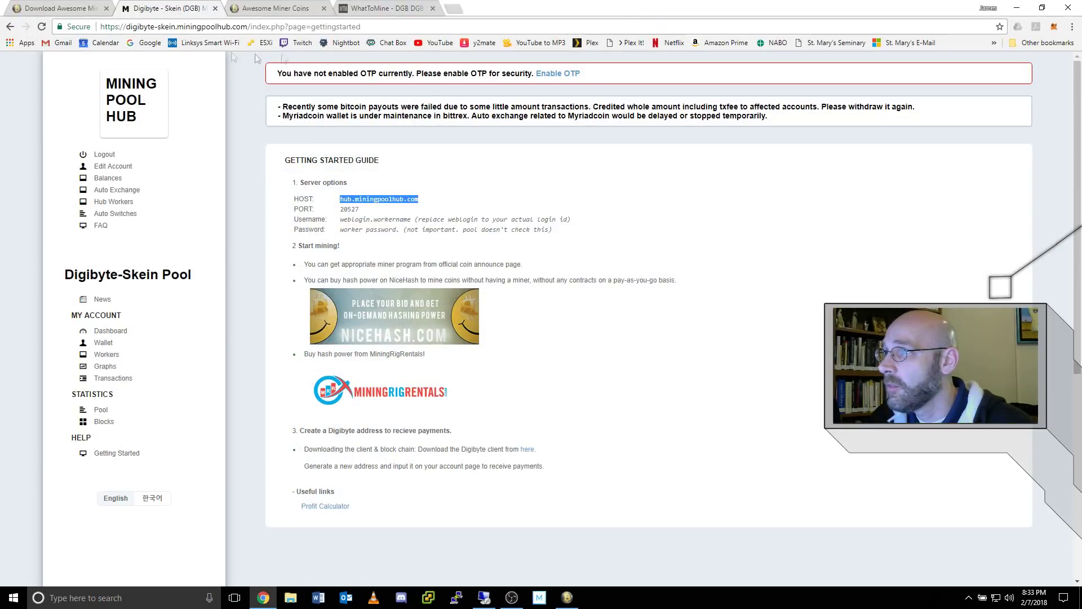
{"action": "left_click", "coordinate": [386, 10]}
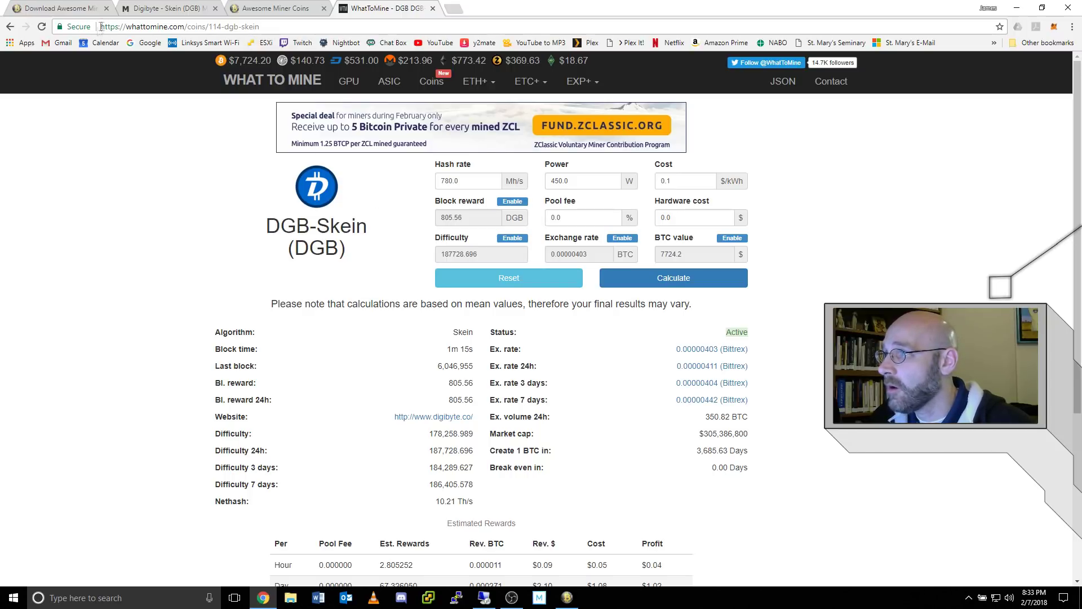
{"action": "left_click", "coordinate": [282, 26]}
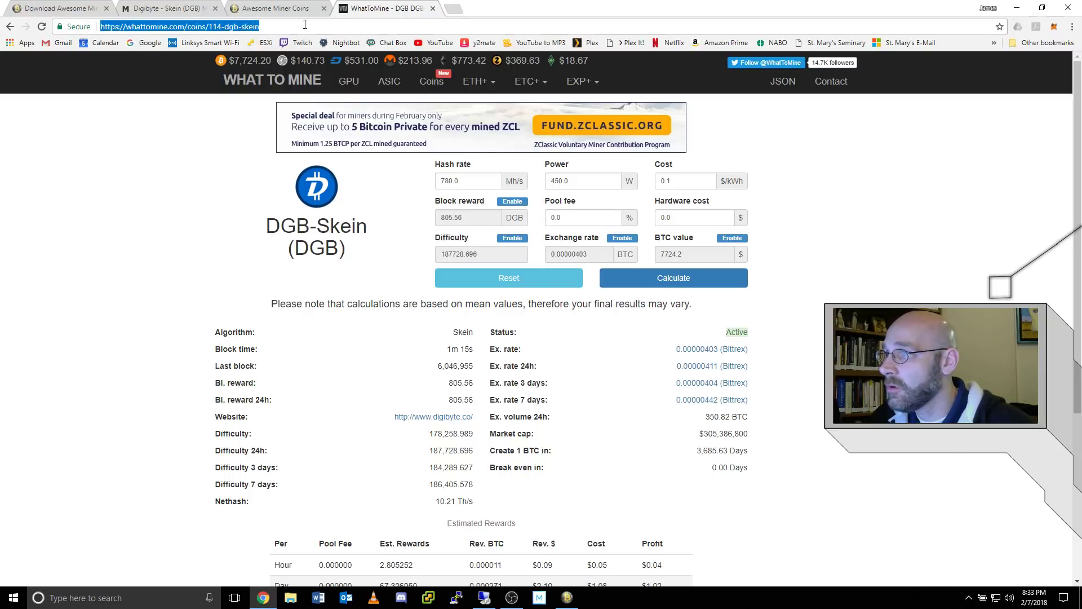
{"action": "left_click", "coordinate": [305, 24]}
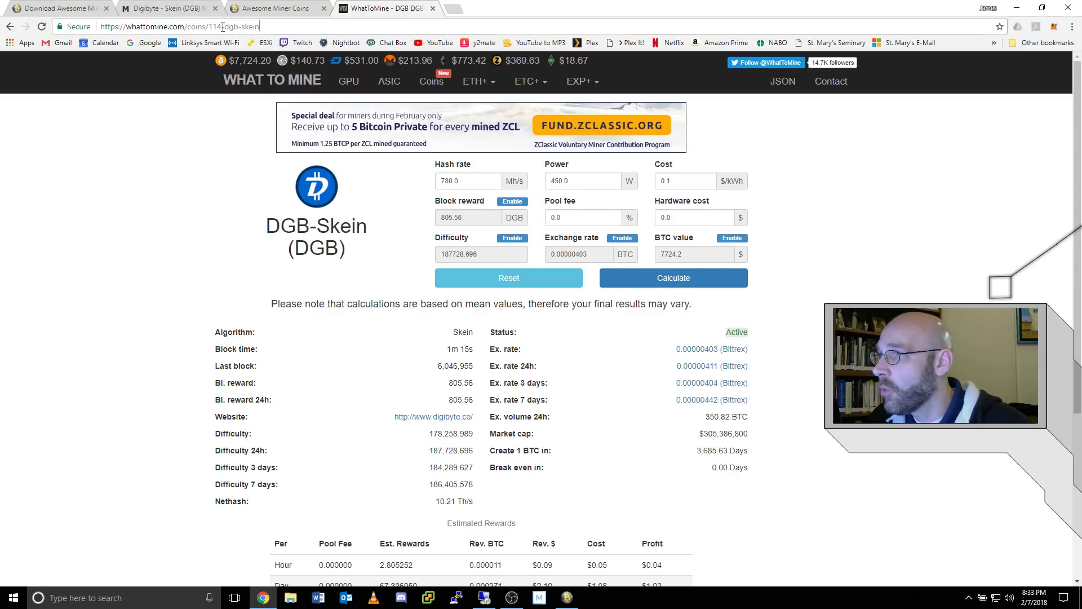
{"action": "left_click_drag", "start_coordinate": [222, 27], "coordinate": [299, 25]}
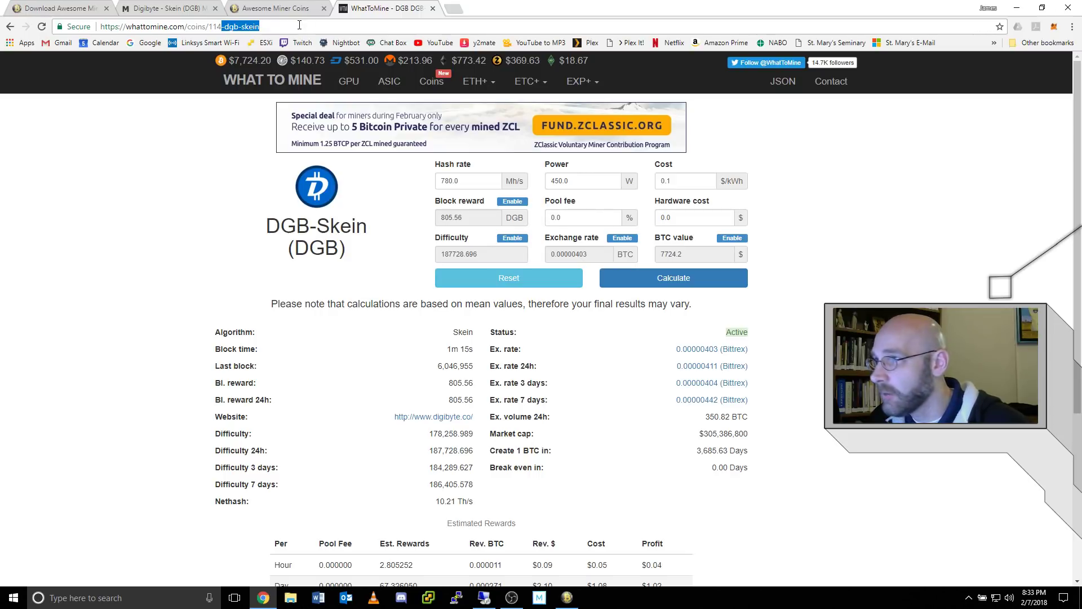
{"action": "key", "text": "BackSpace"}
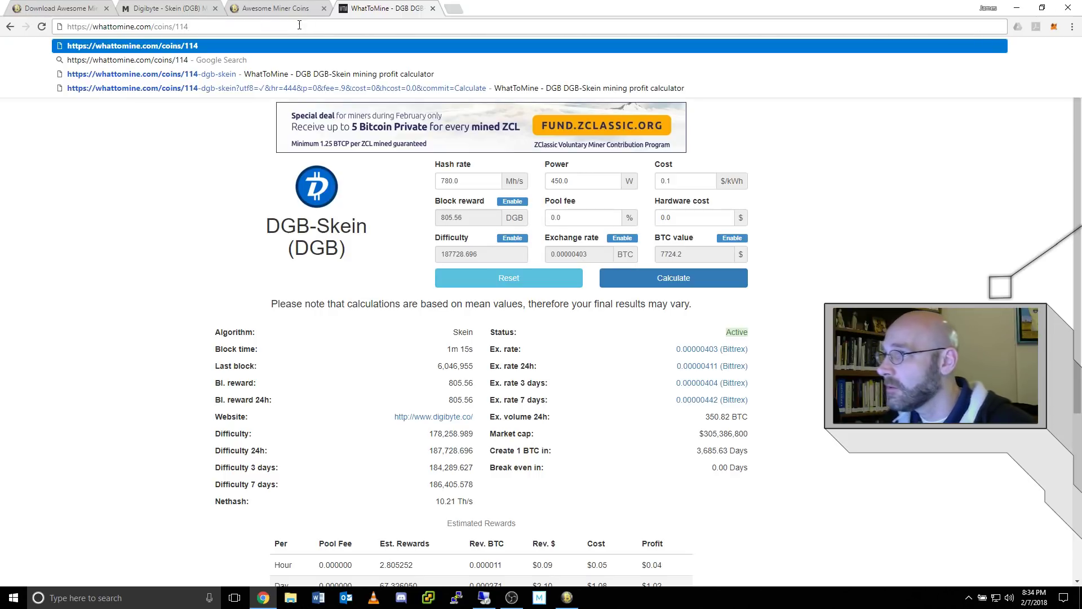
{"action": "key", "text": "ctrl+a"}
{"action": "key", "text": "ctrl+c"}
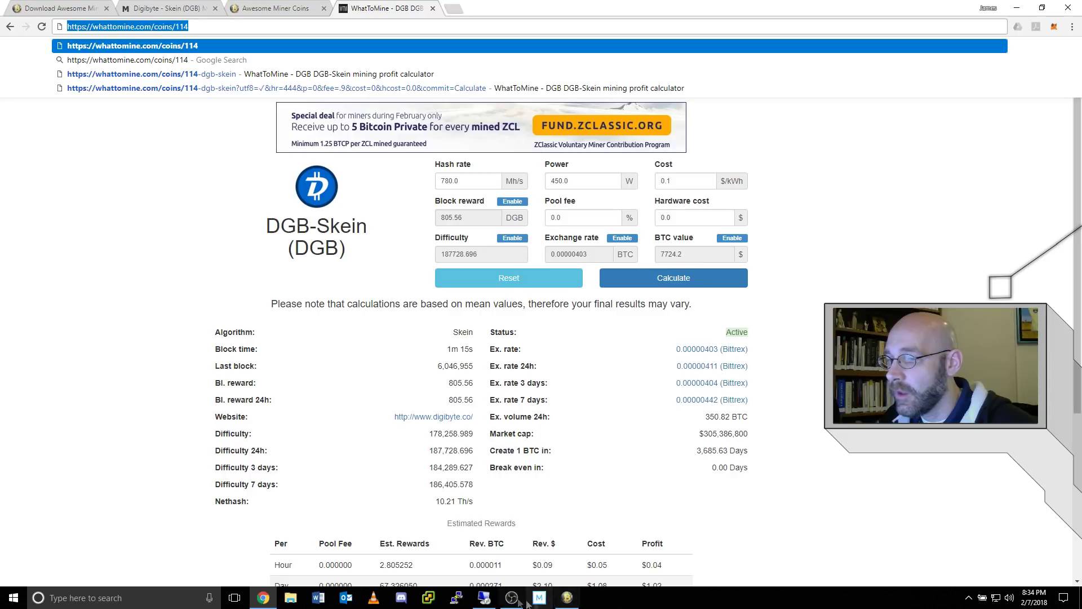
{"action": "left_click", "coordinate": [488, 600]}
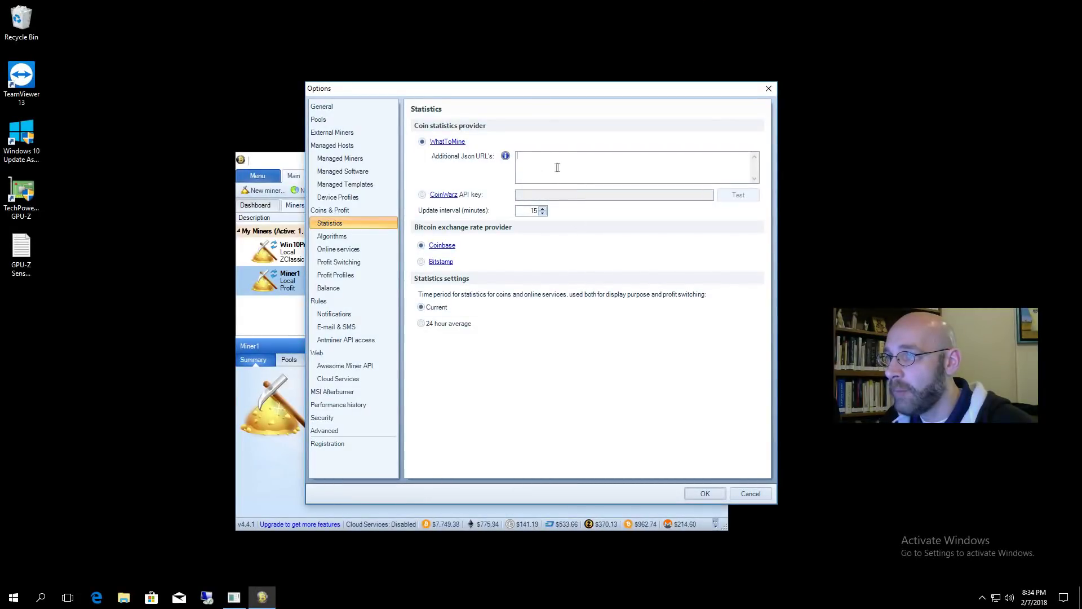
{"action": "key", "text": "ctrl+v"}
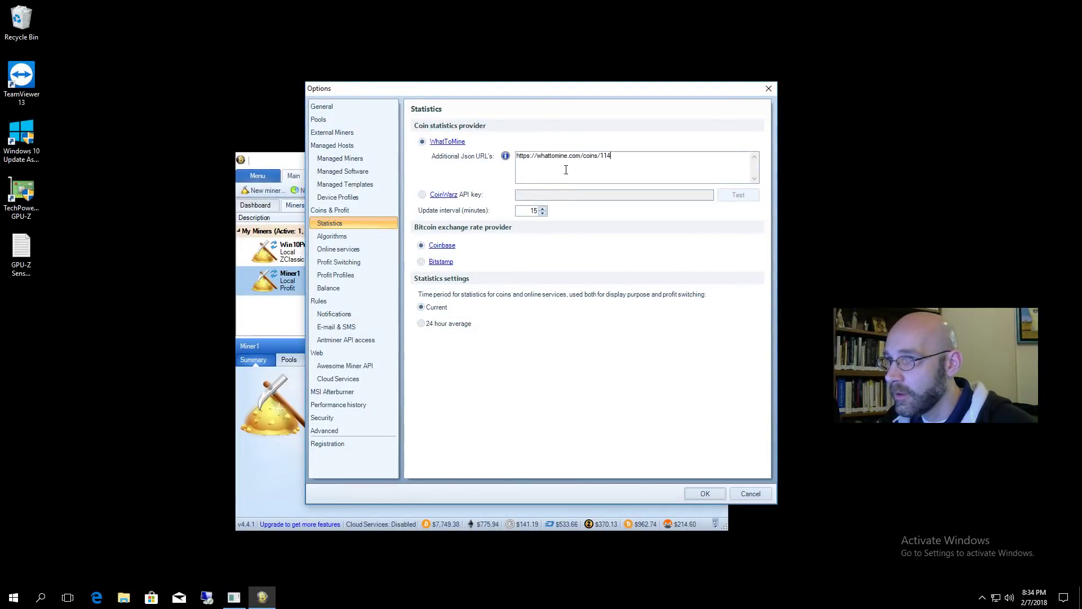
{"action": "type", "text": ".json"}
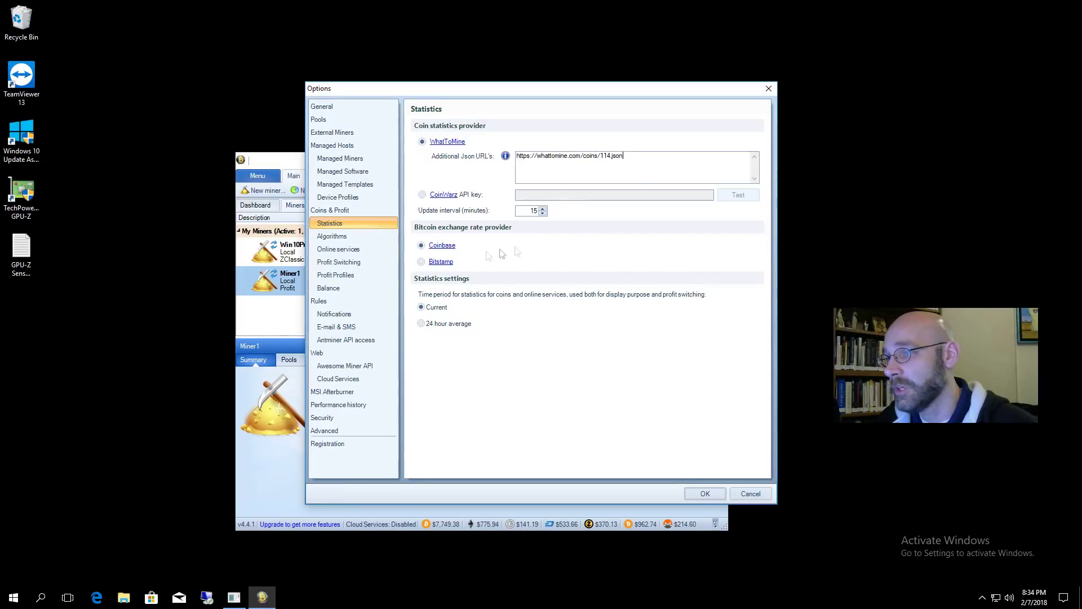
- Choose Digibyte-Skein-MPH [DigiByte (DGB)] as the profit-switching custom pool and confirm with OK
{"action": "left_click", "coordinate": [356, 262]}
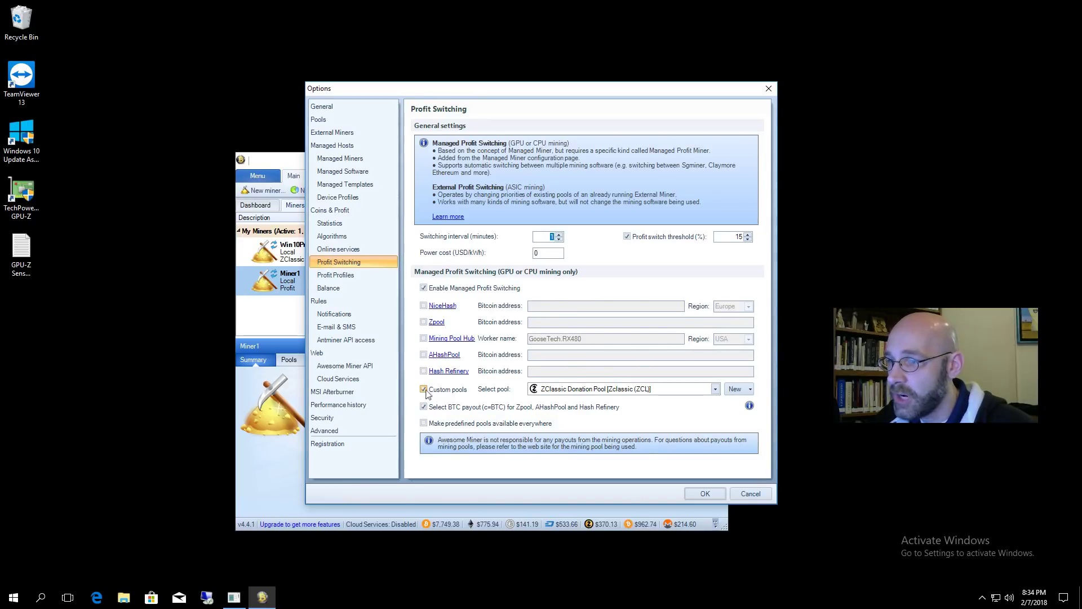
{"action": "left_click", "coordinate": [715, 389]}
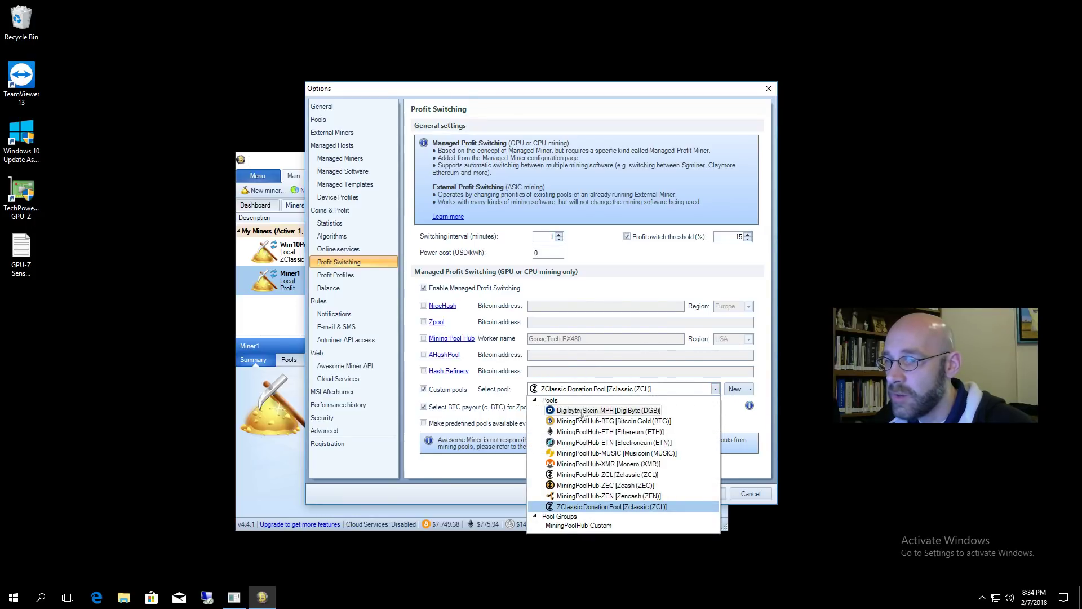
{"action": "left_click", "coordinate": [618, 411]}
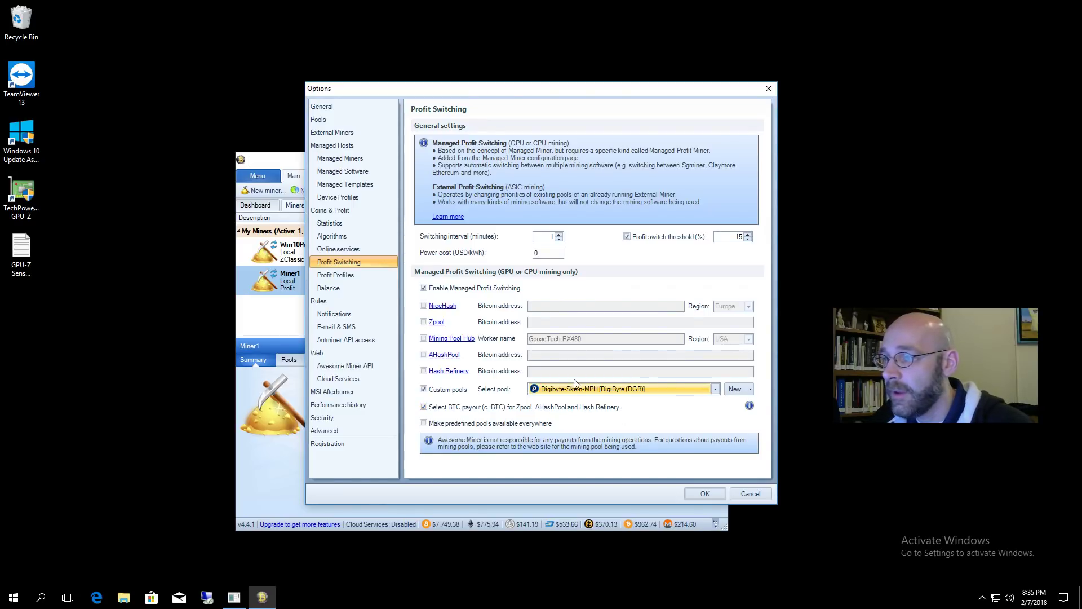
{"action": "left_click", "coordinate": [705, 494]}
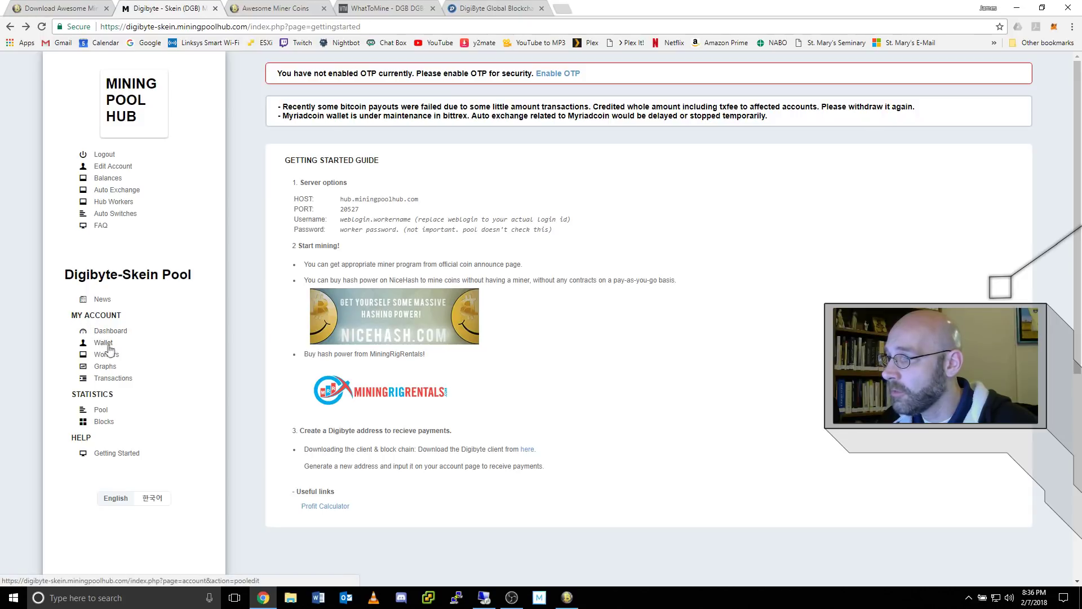
- Open the Digibyte-Skein pool's Wallet page showing payment address, payout threshold and cash-out details
{"action": "left_click", "coordinate": [104, 343]}
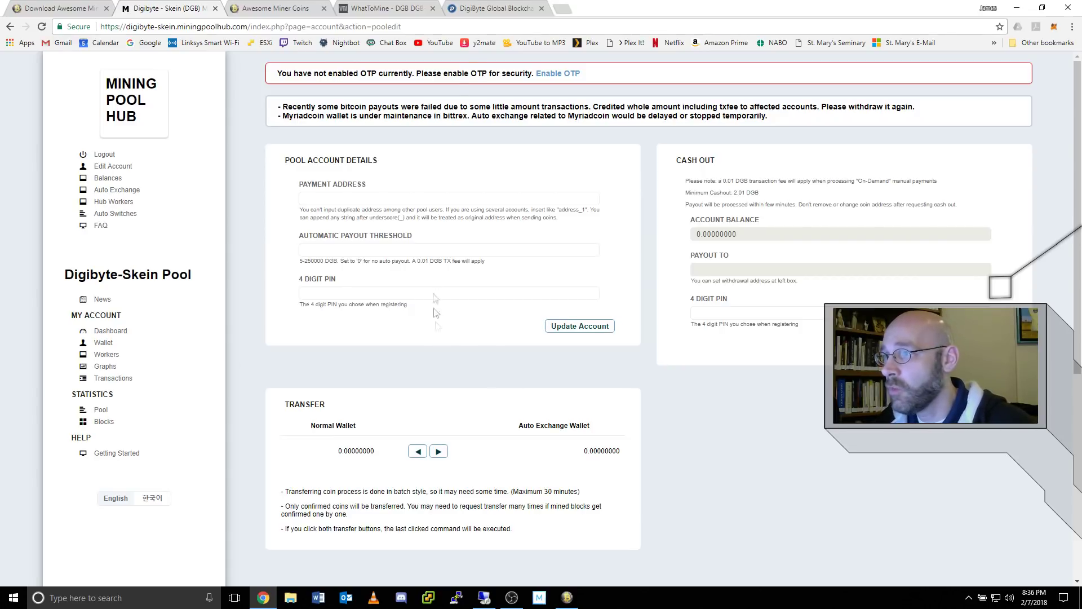
{"action": "left_click", "coordinate": [496, 11]}
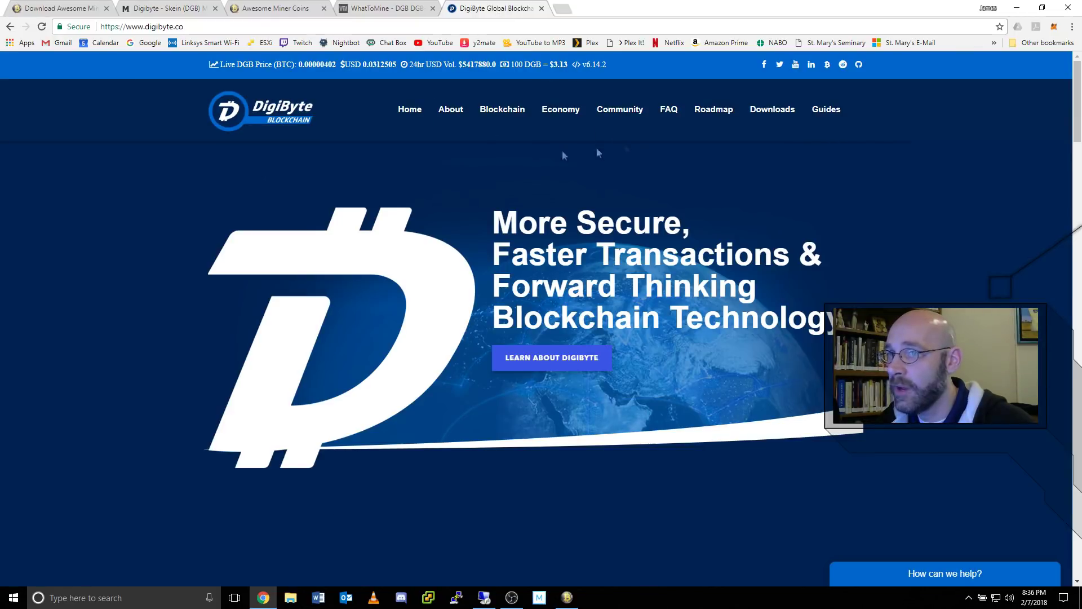
- Open the DigiByte Downloads page listing official wallets, including Windows 64-Bit v6.14.2
{"action": "left_click", "coordinate": [779, 110]}
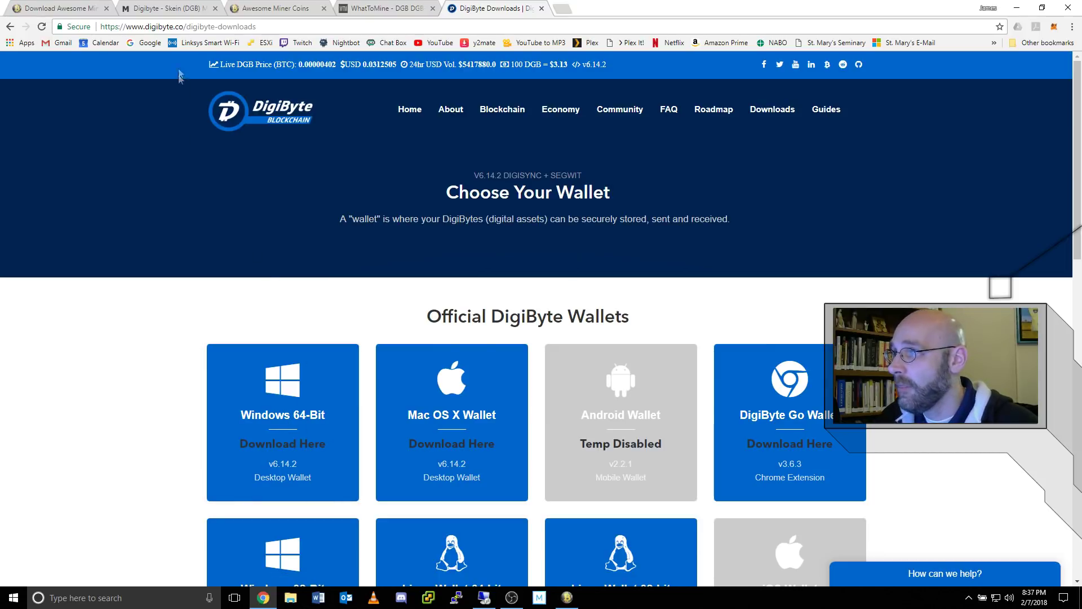
- Go back to the Digibyte-Skein account page and visit the Payment Address, Automatic Payout Threshold and PIN fields
{"action": "left_click", "coordinate": [158, 4]}
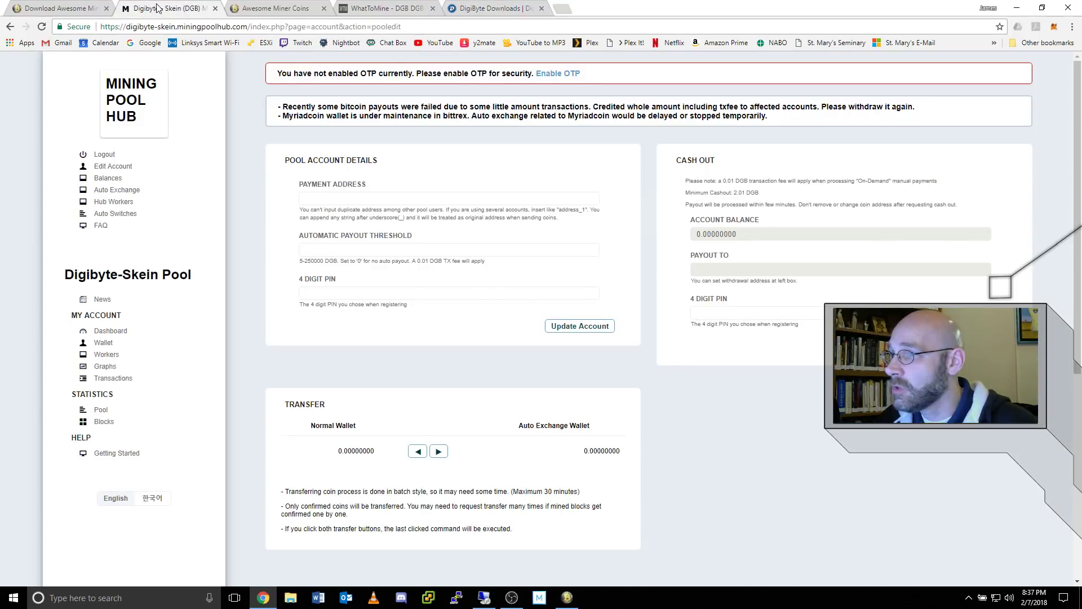
{"action": "left_click", "coordinate": [344, 198]}
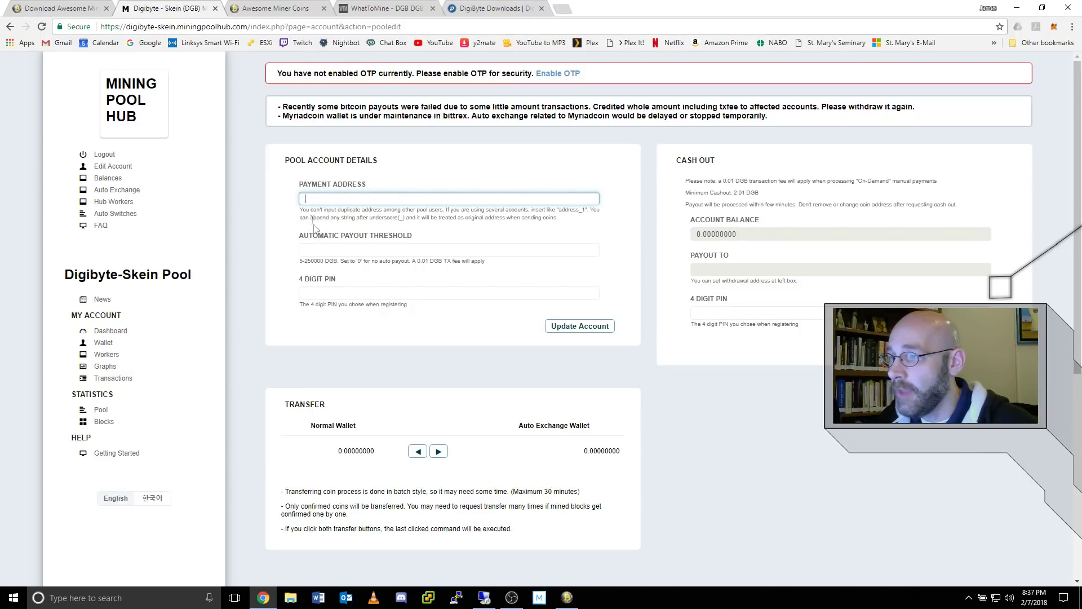
{"action": "left_click", "coordinate": [318, 248]}
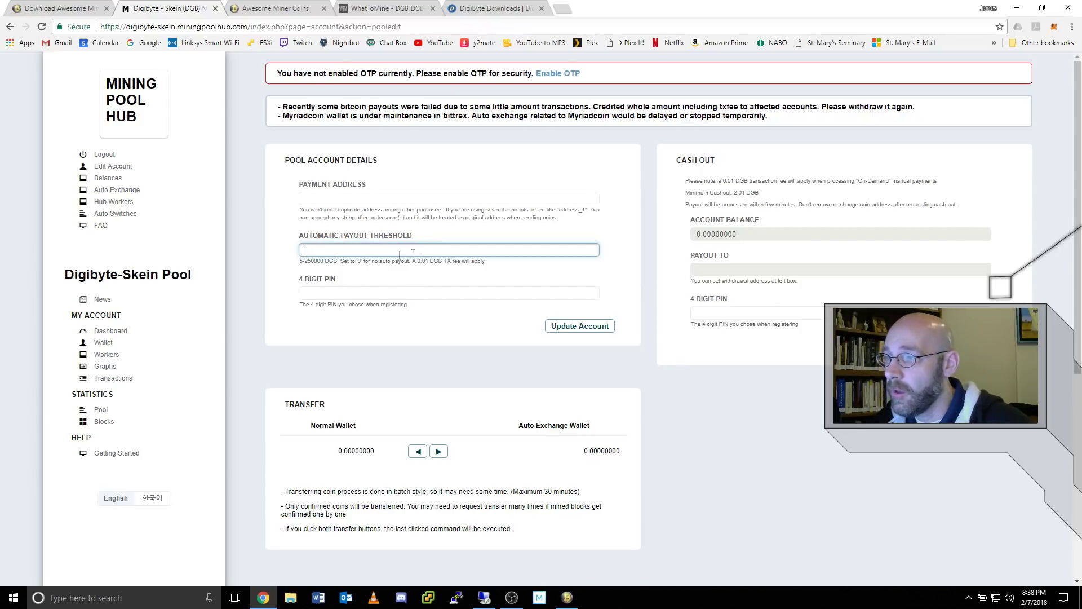
{"action": "left_click", "coordinate": [351, 293]}
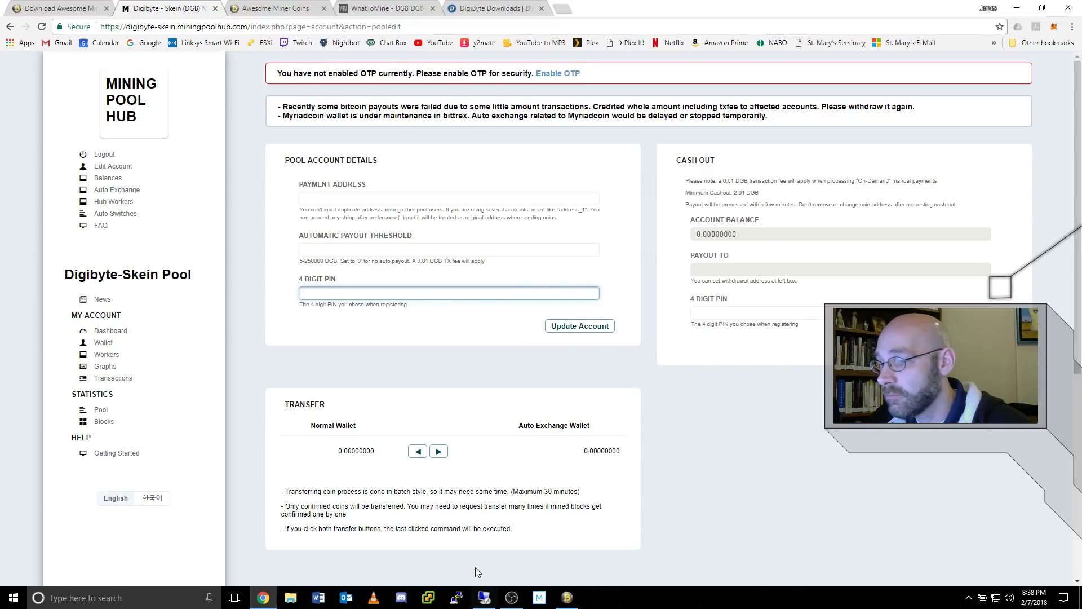
{"action": "mouse_move", "coordinate": [486, 599]}
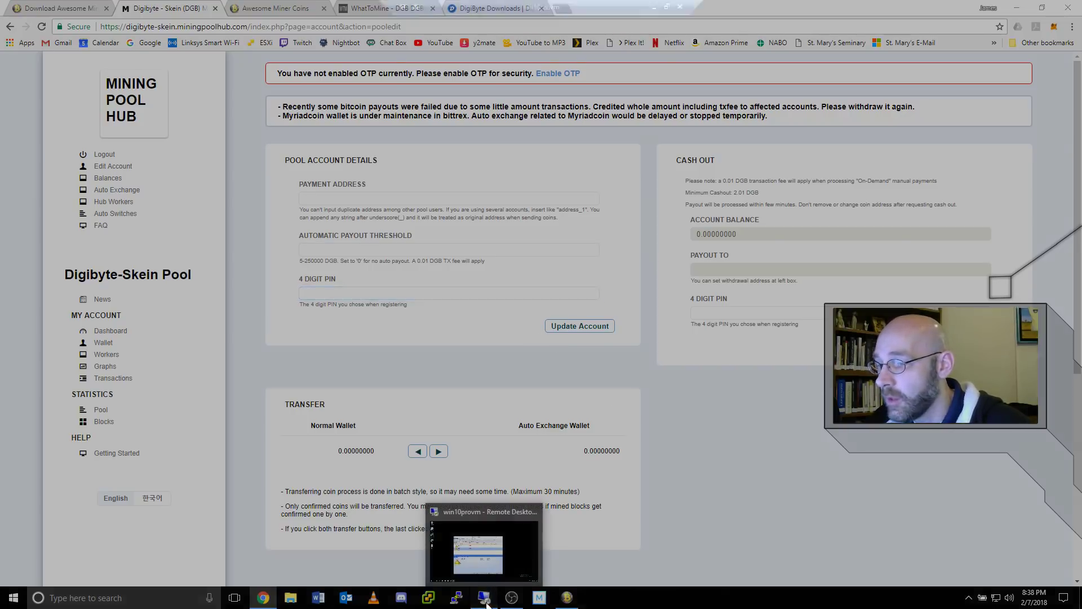
{"action": "left_click", "coordinate": [488, 567]}
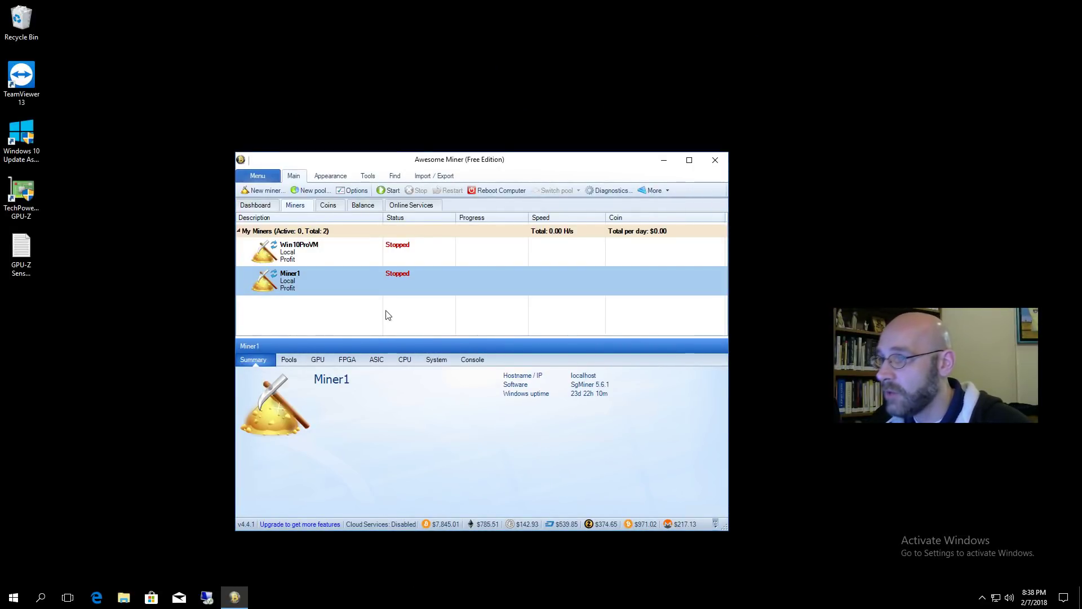
- Start Miner1 mining DigiByte on Digibyte-Skein-MPH, reaching about 555 kH/s
{"action": "left_click", "coordinate": [392, 191]}
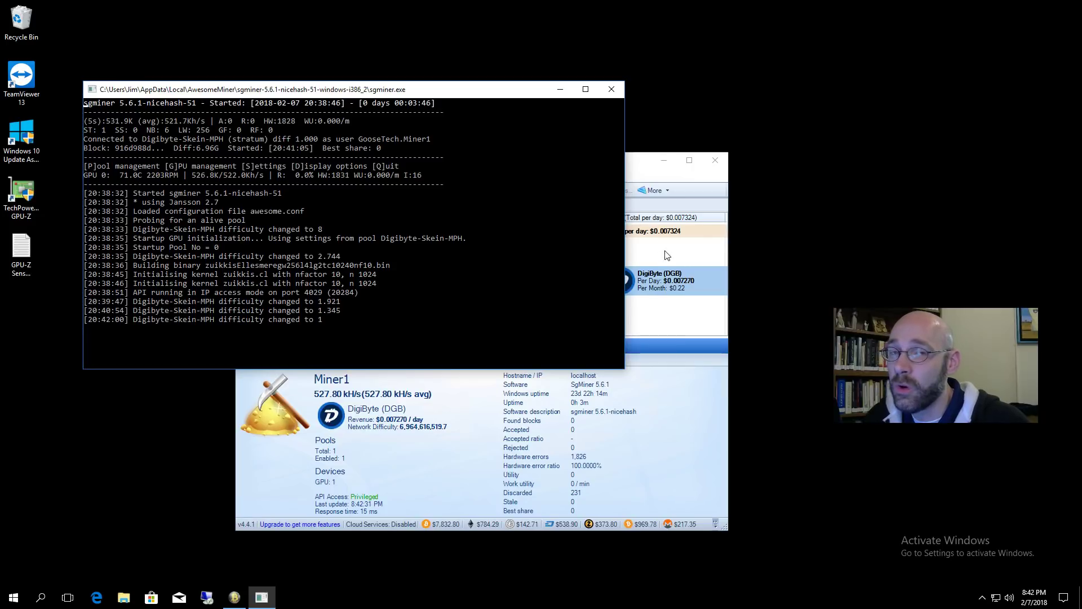
{"action": "left_click", "coordinate": [637, 164]}
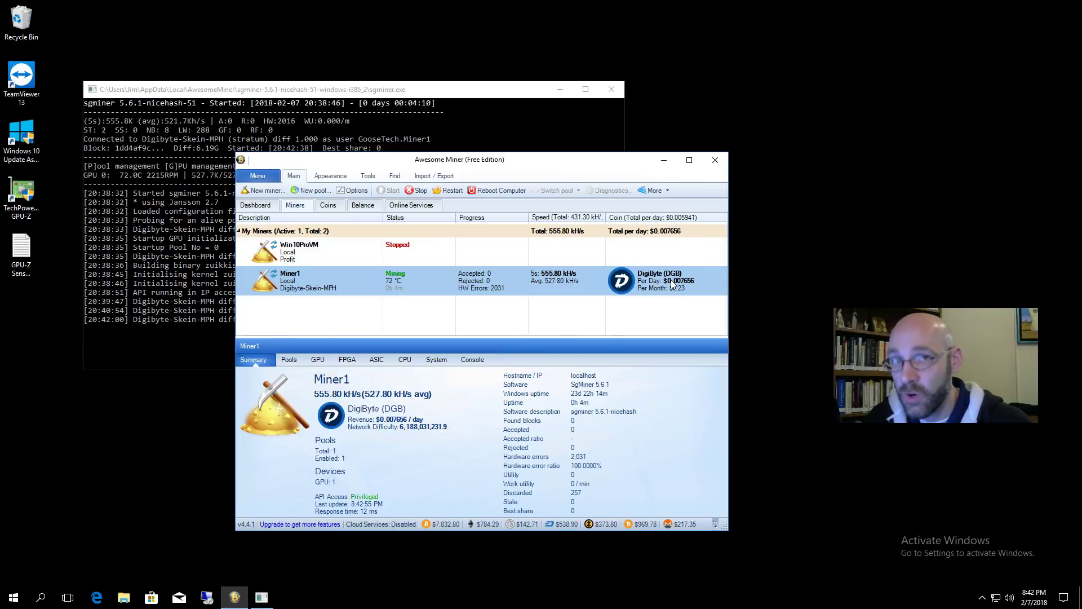
{"action": "right_click", "coordinate": [702, 290]}
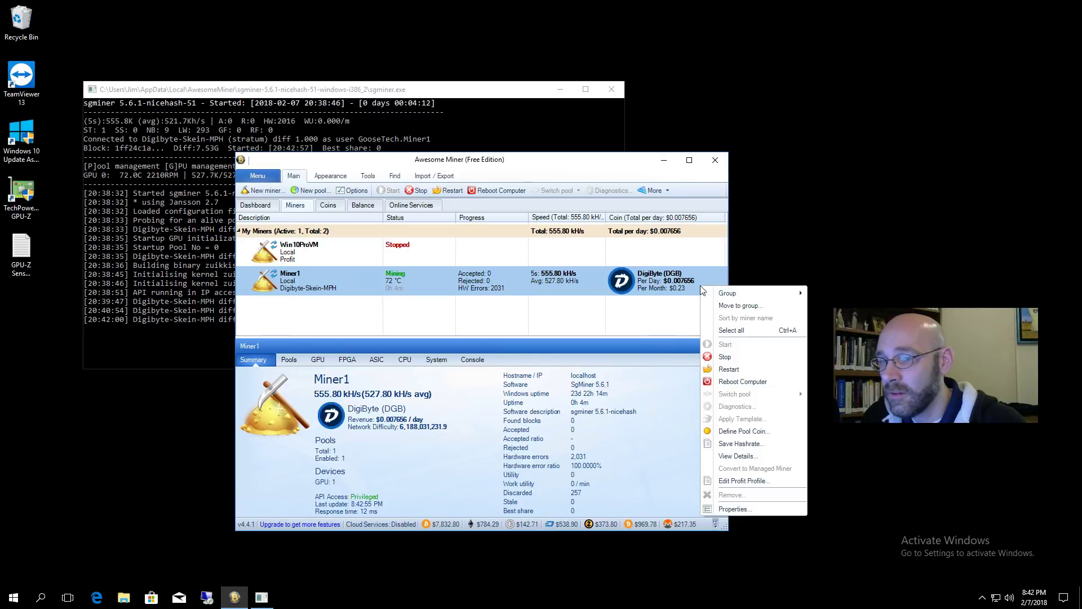
- Use Define Pool Coin to pick DGB-Skein (DGB) from Miner1's Coin list
{"action": "left_click", "coordinate": [745, 432]}
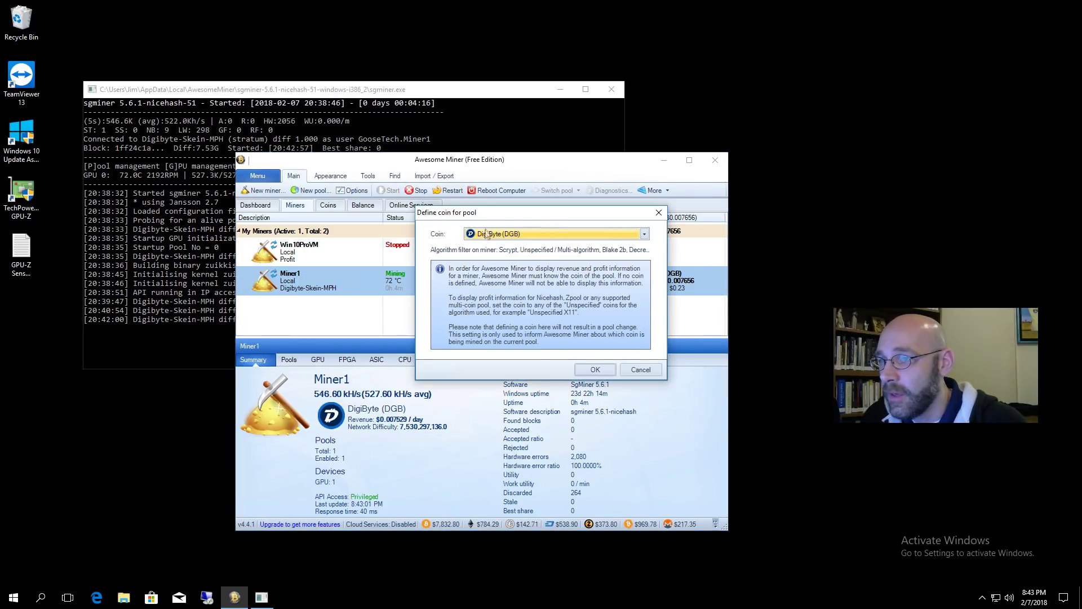
{"action": "left_click", "coordinate": [644, 233]}
{"action": "scroll", "coordinate": [539, 393], "scroll_direction": "down", "scroll_amount": 15}
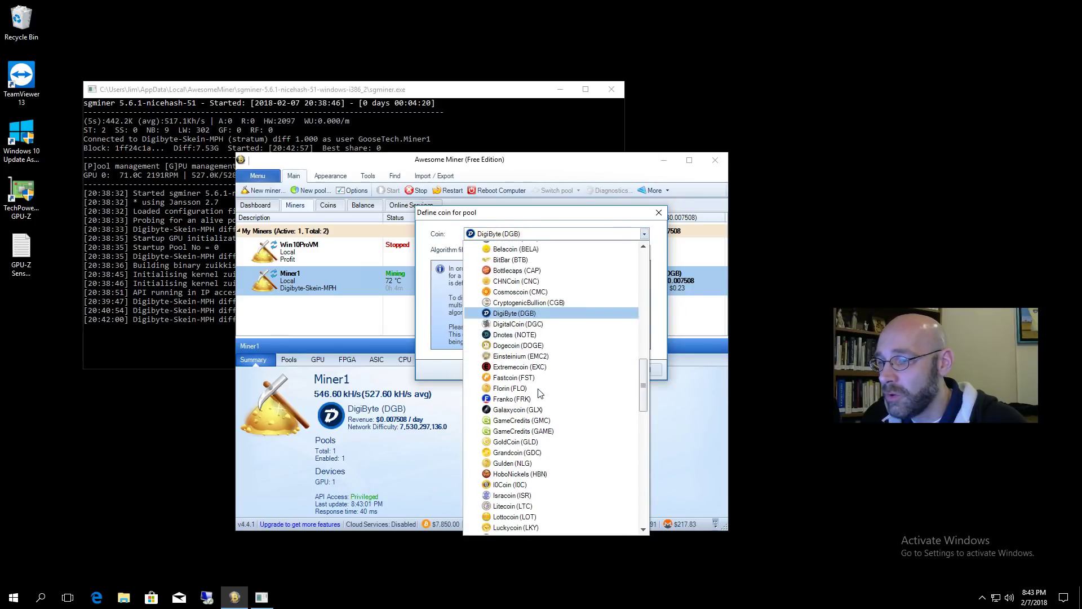
{"action": "scroll", "coordinate": [540, 393], "scroll_direction": "down", "scroll_amount": 5}
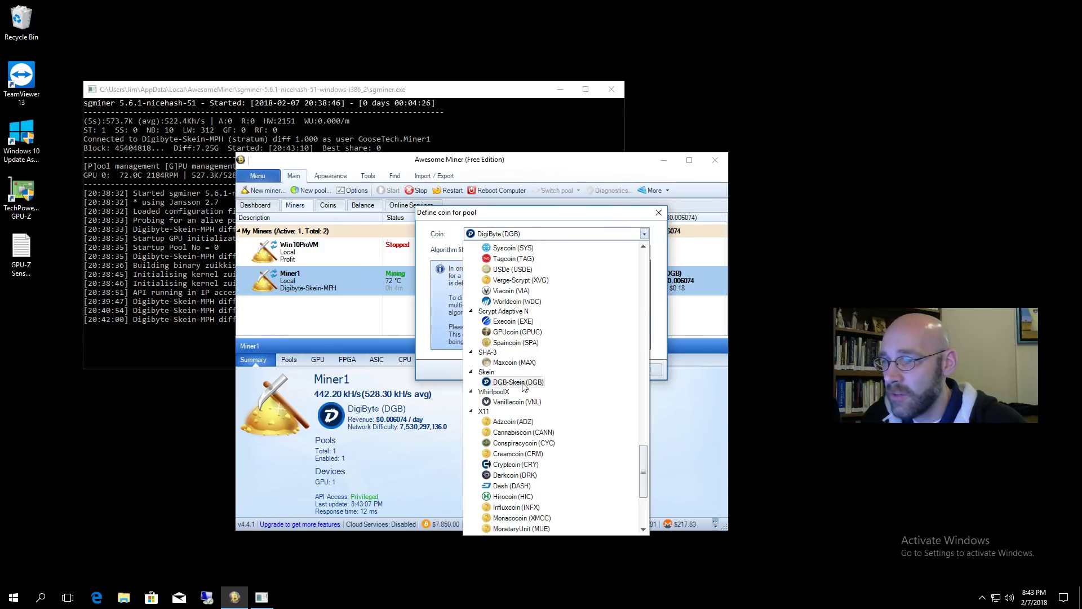
{"action": "left_click", "coordinate": [523, 385]}
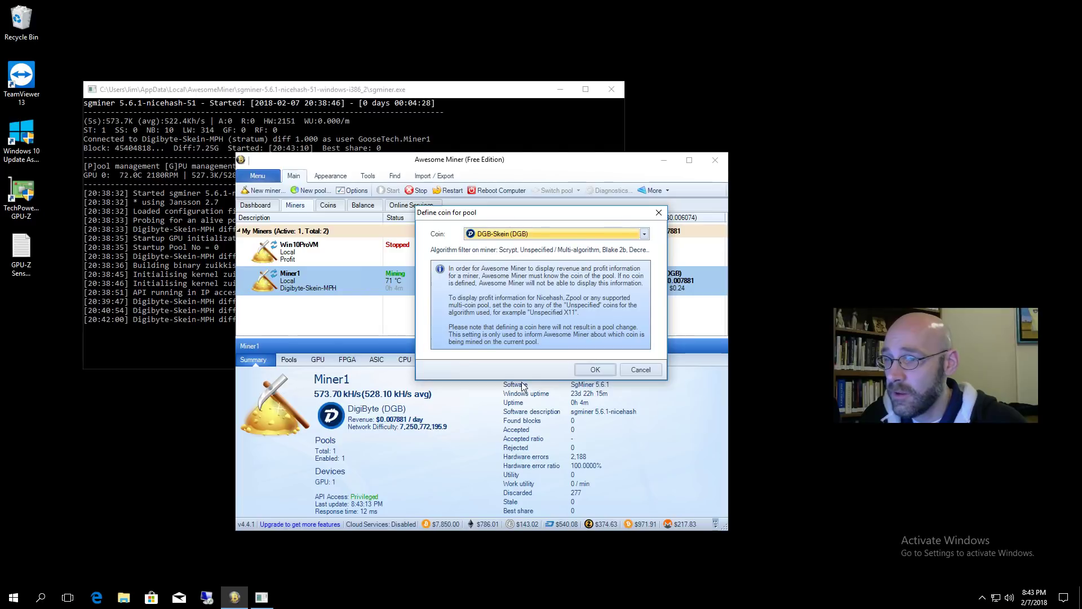
{"action": "left_click", "coordinate": [602, 373]}
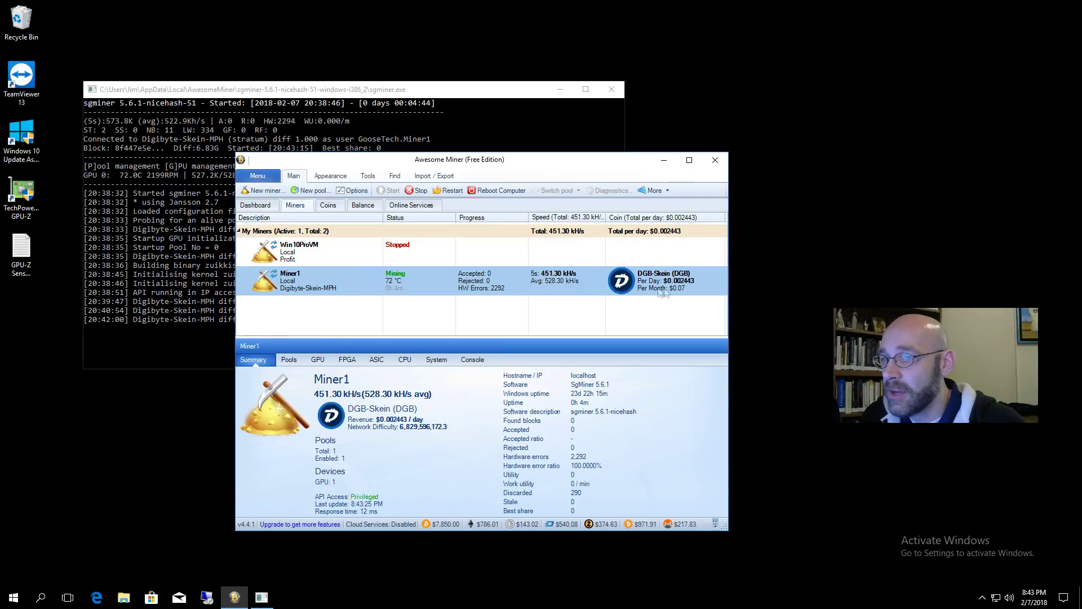
- Use Save Hashrate on Miner1, changing the new hashrate to 520.20 kH/s
{"action": "right_click", "coordinate": [599, 292]}
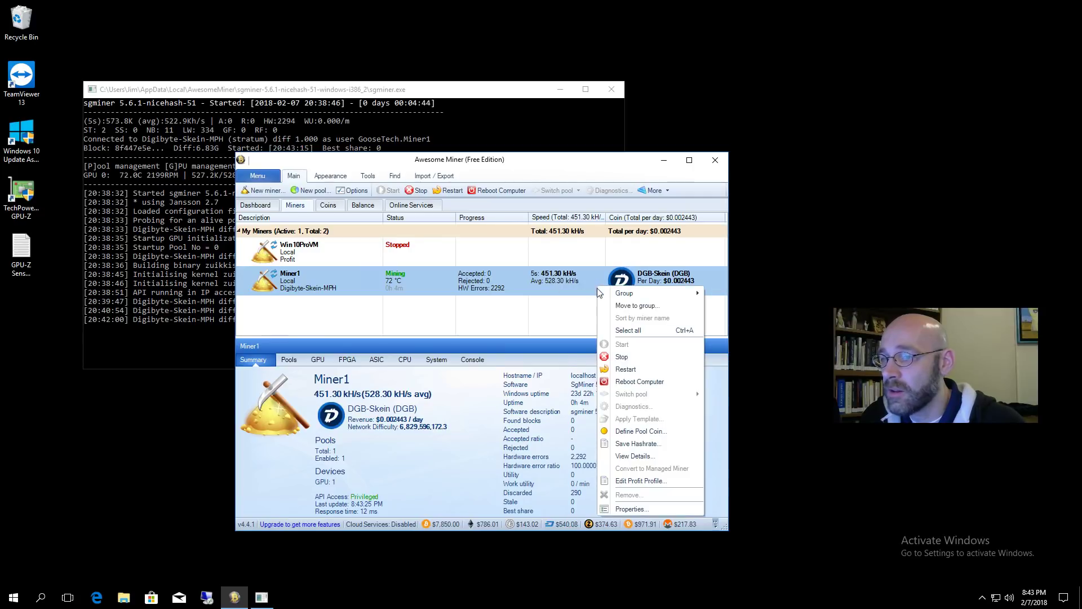
{"action": "left_click", "coordinate": [637, 443]}
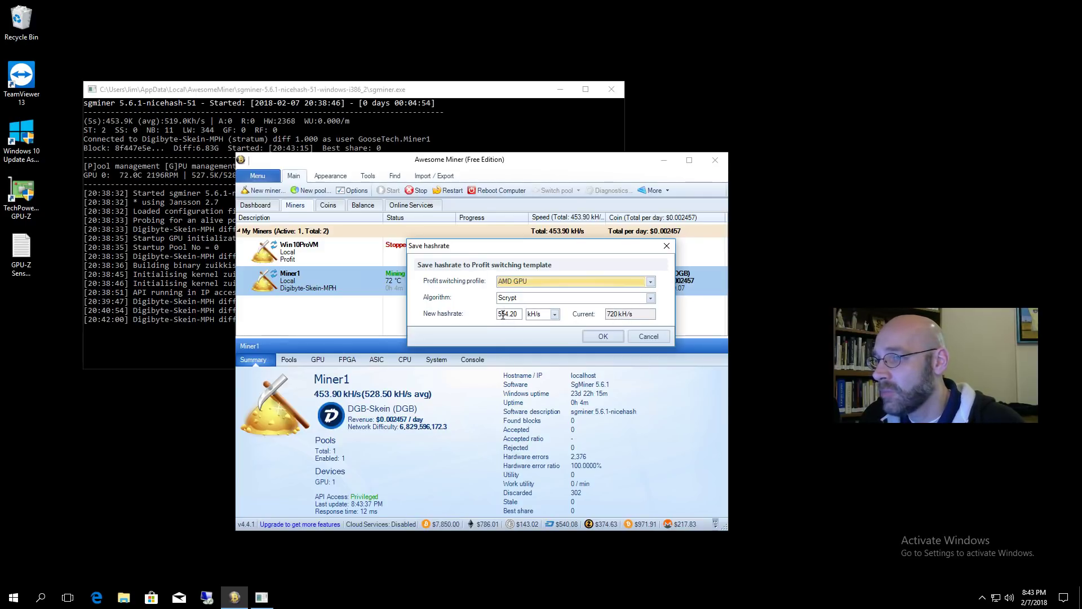
{"action": "left_click", "coordinate": [500, 314]}
{"action": "type", "text": "20"}
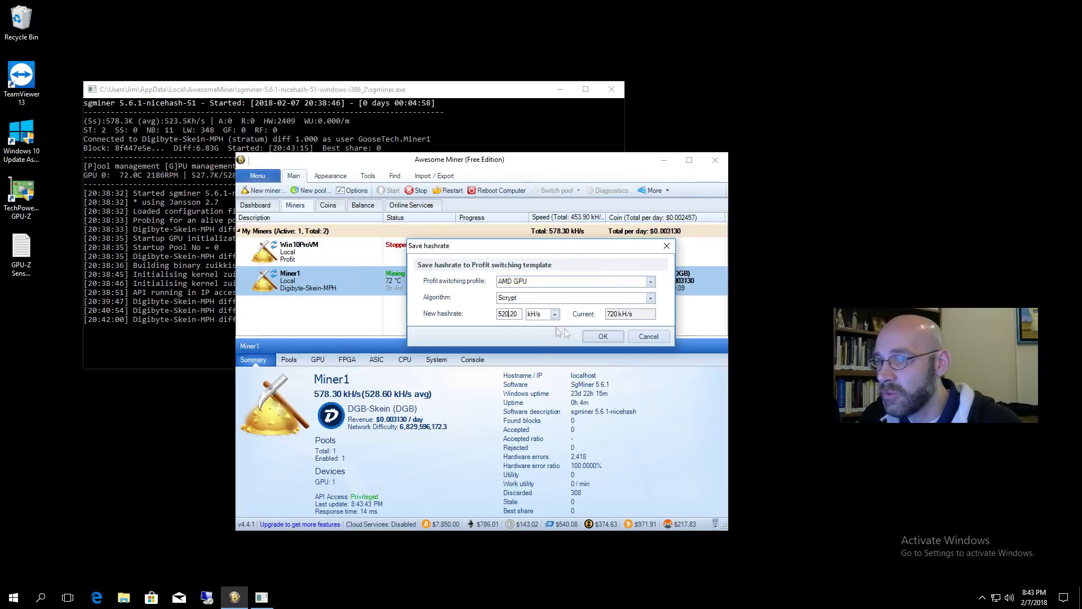
{"action": "left_click", "coordinate": [613, 340]}
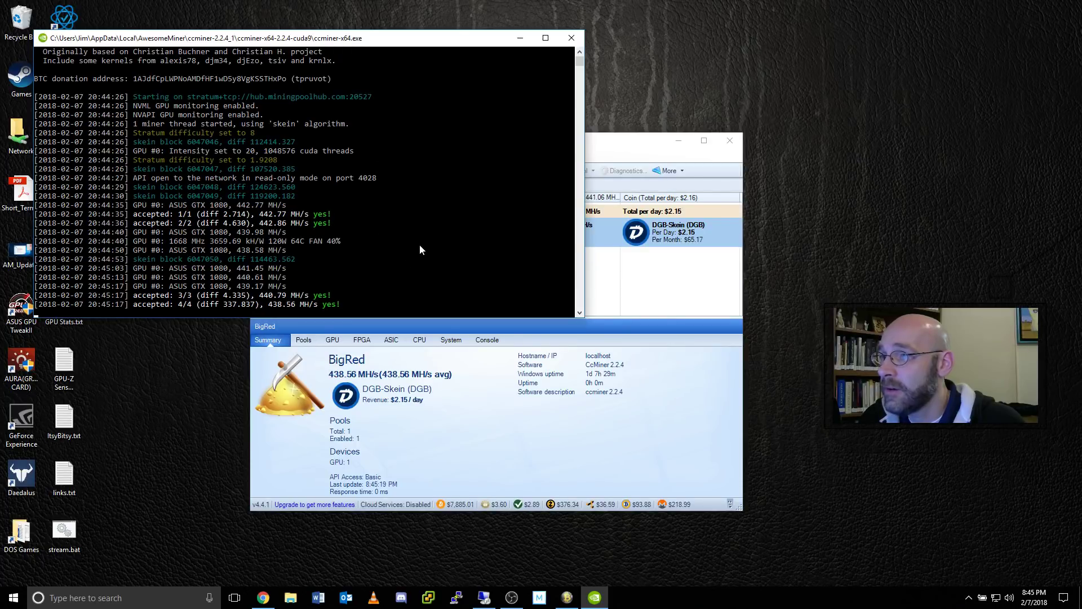
- Bring Awesome Miner in front of the ccminer console to show BigRed mining DGB-Skein
{"action": "left_click", "coordinate": [618, 143]}
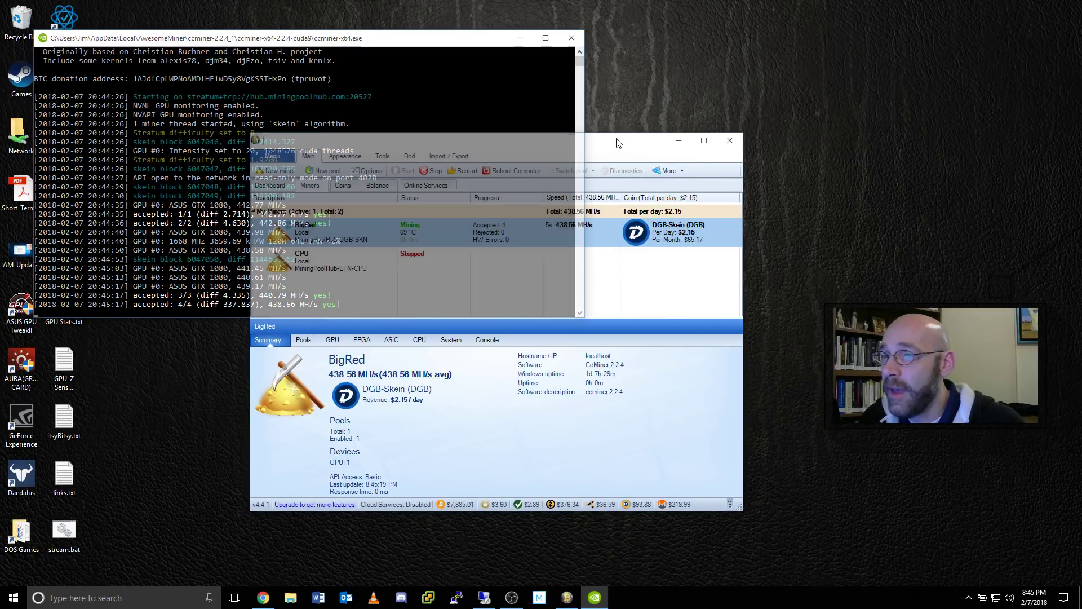